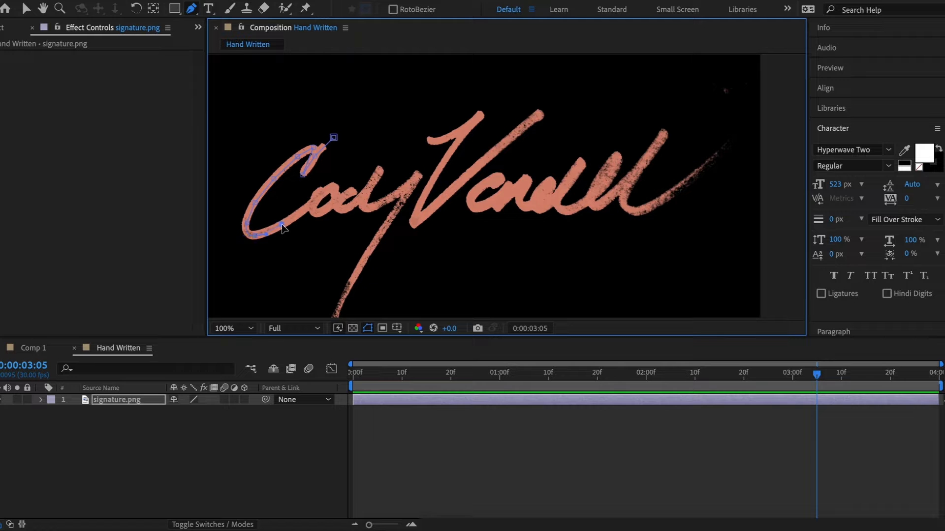
# Continue the signature's mask path with the Pen tool from the capital C's lower curve through the o and into the next letter
pyautogui.click(301, 209)
pyautogui.click(317, 196)
pyautogui.click(334, 188)
pyautogui.click(351, 175)
pyautogui.click(351, 191)
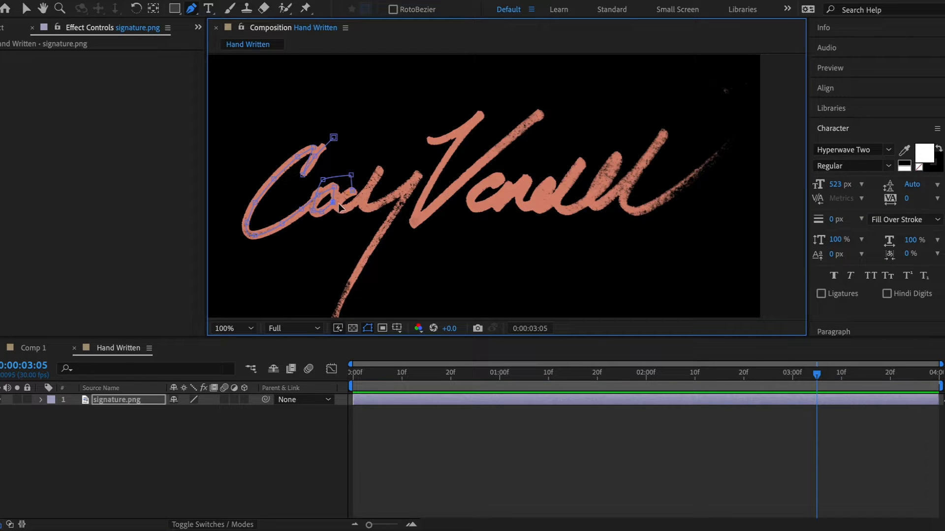
pyautogui.press('.')
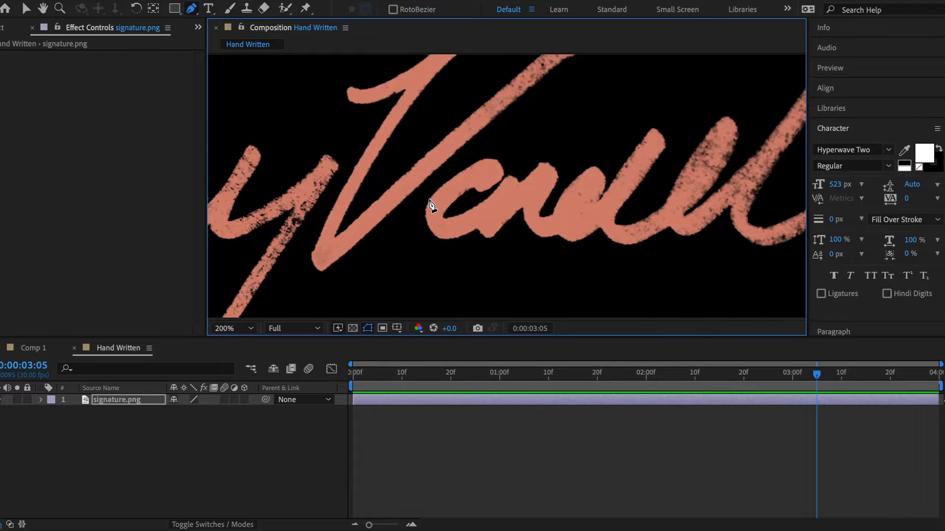
# Extend the mask path through the d and the y to the end of the y's long descender
pyautogui.press(',')
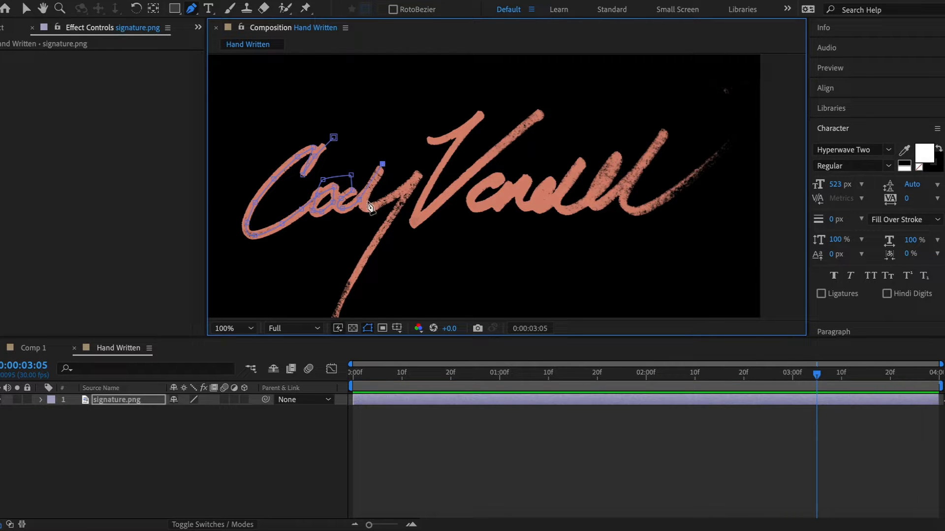
pyautogui.click(366, 210)
pyautogui.click(411, 182)
pyautogui.scroll(-1, 369, 253)
pyautogui.moveTo(416, 265); pyautogui.dragTo(417, 269)
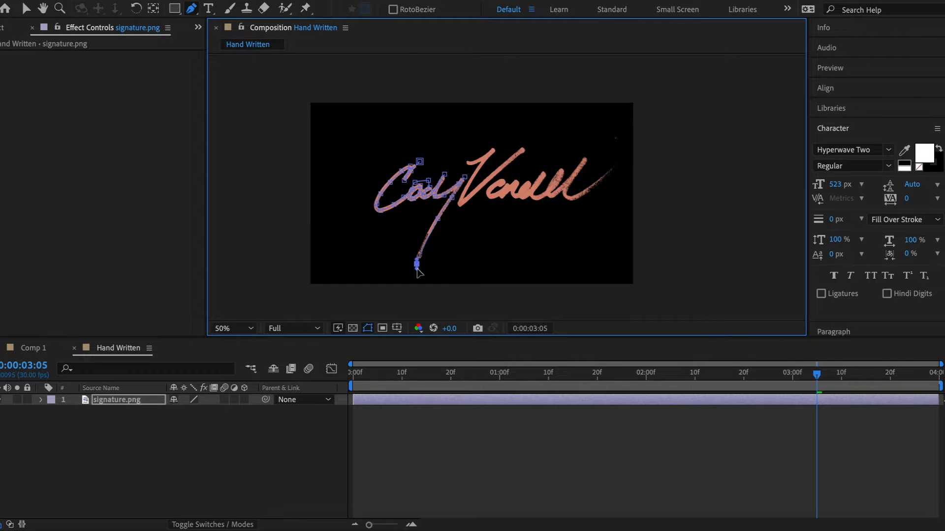
# Carry the mask path from the descender's end up to the capital V's opening flourish and the top of its first stroke
pyautogui.click(460, 159)
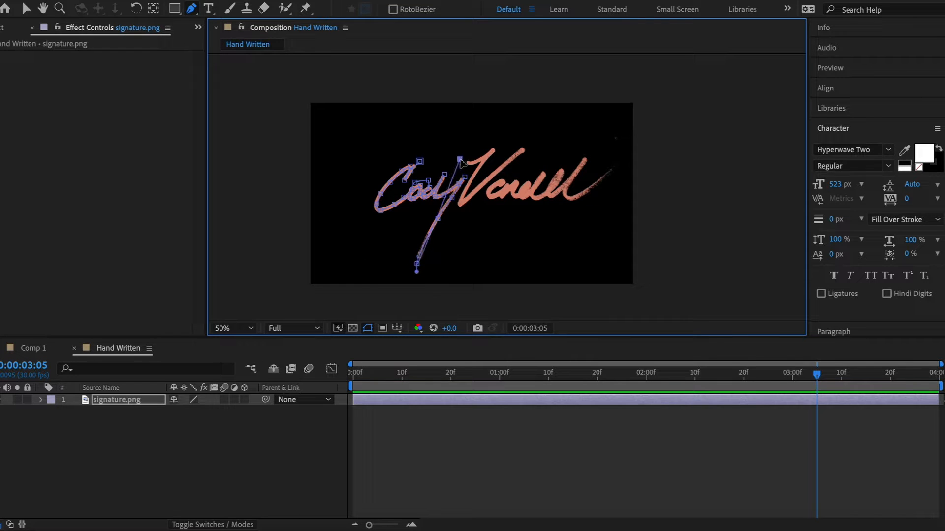
pyautogui.scroll(1, 473, 165)
pyautogui.moveTo(438, 139); pyautogui.dragTo(448, 137)
pyautogui.click(484, 109)
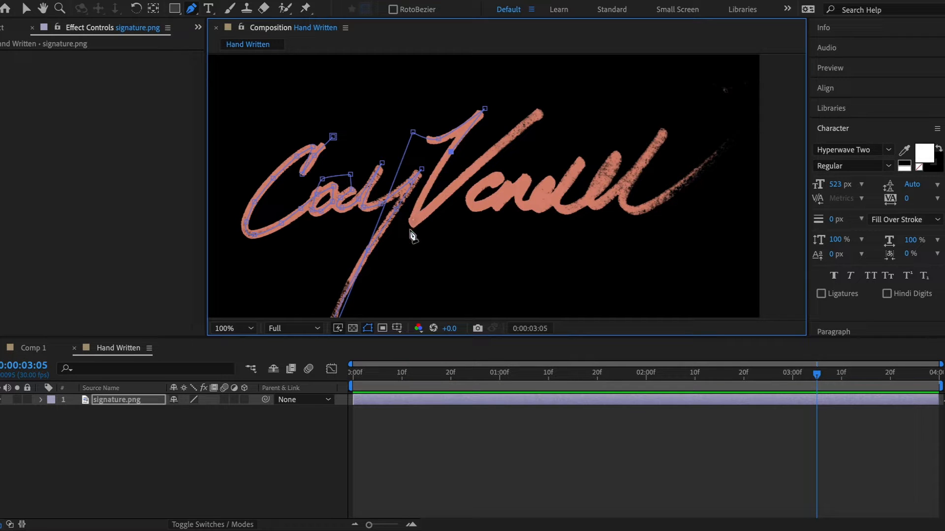
# Trace the mask path down to the capital V's base and up its second stroke to the tip
pyautogui.moveTo(409, 230); pyautogui.dragTo(411, 243)
pyautogui.click(428, 212)
pyautogui.hotkey('ctrl', 'z')
pyautogui.hotkey('ctrl', 'z')
pyautogui.click(430, 210)
pyautogui.click(468, 175)
pyautogui.click(545, 108)
# Trace the mask path around the small letter after the capital V and up to the top of the n
pyautogui.click(505, 171)
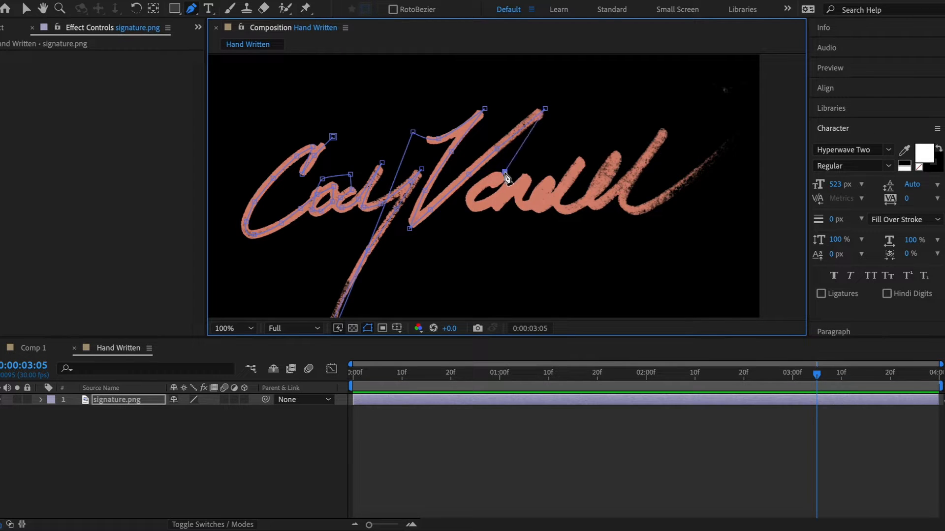
pyautogui.moveTo(471, 196); pyautogui.dragTo(471, 202)
pyautogui.click(479, 206)
pyautogui.click(498, 198)
pyautogui.moveTo(521, 182); pyautogui.dragTo(520, 199)
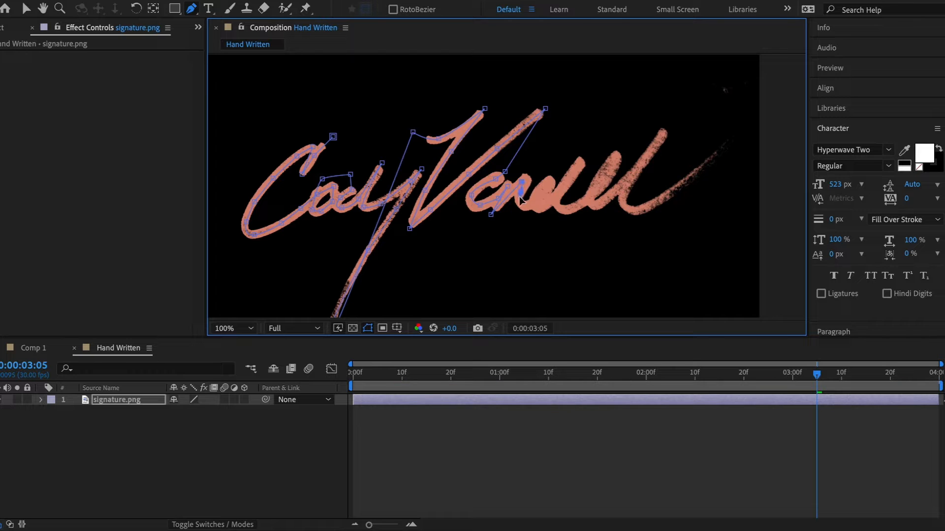
# Continue the mask path through the n, around the round letter beside it and along the first tall stroke
pyautogui.click(526, 205)
pyautogui.click(550, 182)
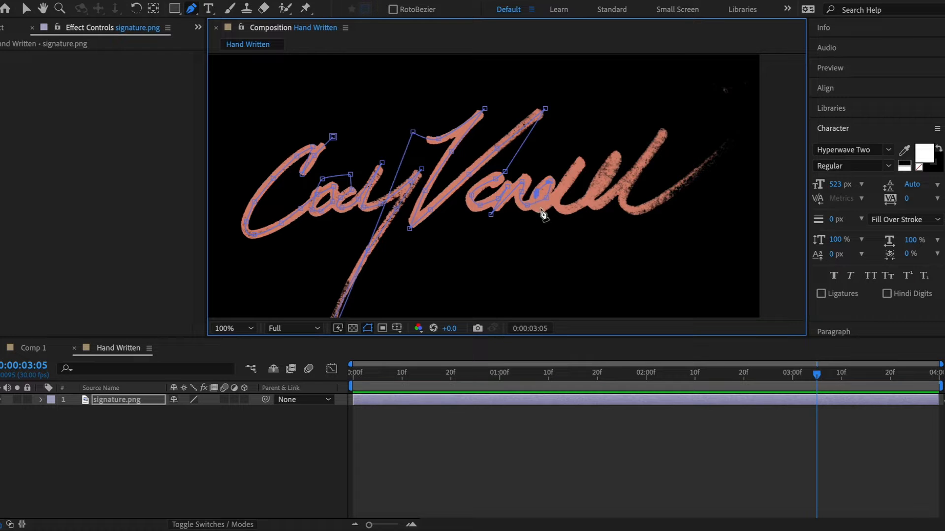
pyautogui.click(541, 207)
pyautogui.click(560, 188)
pyautogui.click(597, 191)
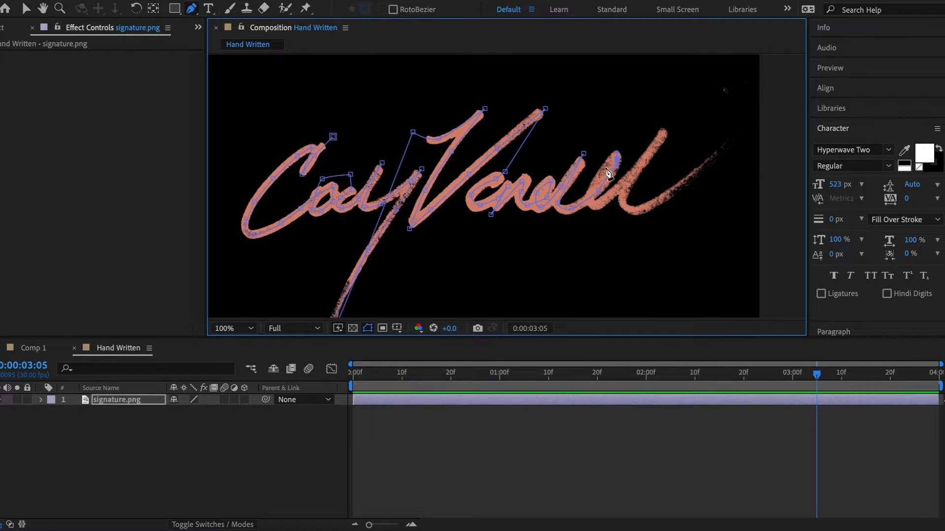
# Trace the signature's last tall strokes and end the mask path with a curved point on the finishing tail
pyautogui.click(594, 207)
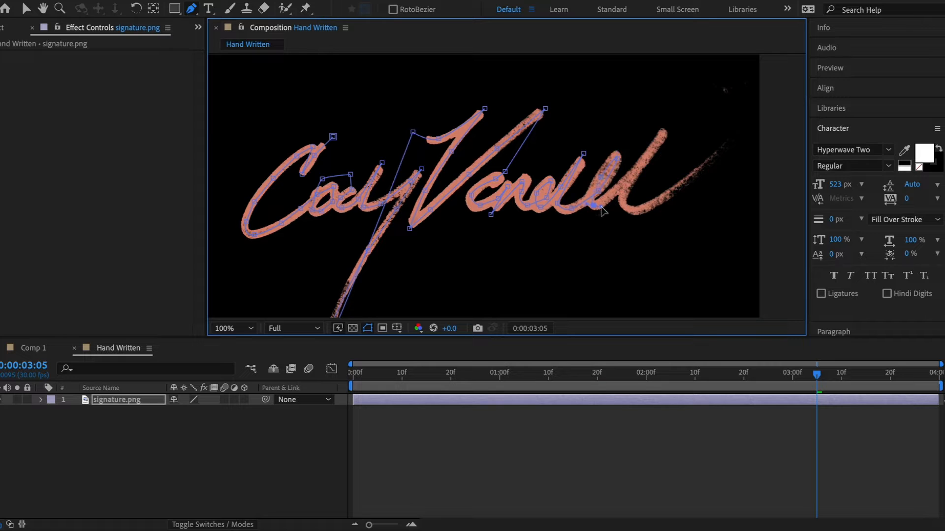
pyautogui.click(666, 126)
pyautogui.click(629, 187)
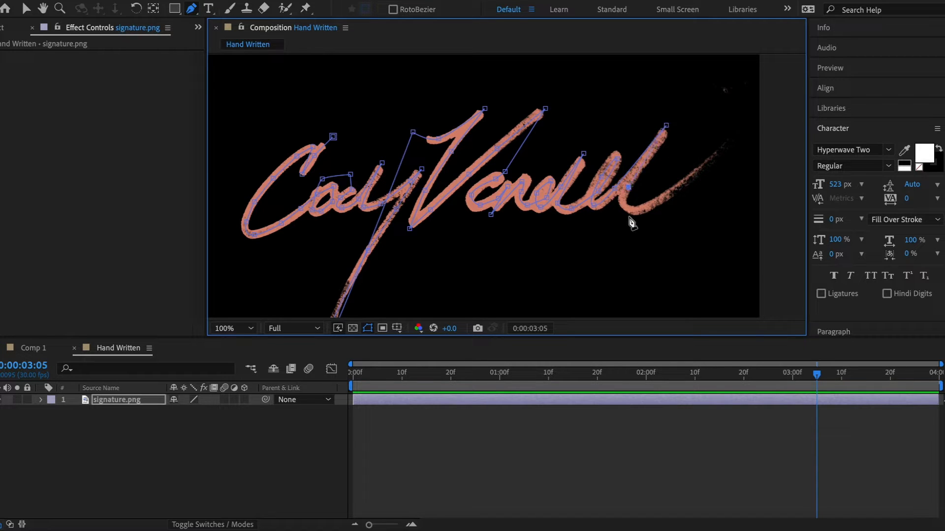
pyautogui.moveTo(634, 210); pyautogui.dragTo(650, 211)
pyautogui.moveTo(725, 143); pyautogui.dragTo(748, 120)
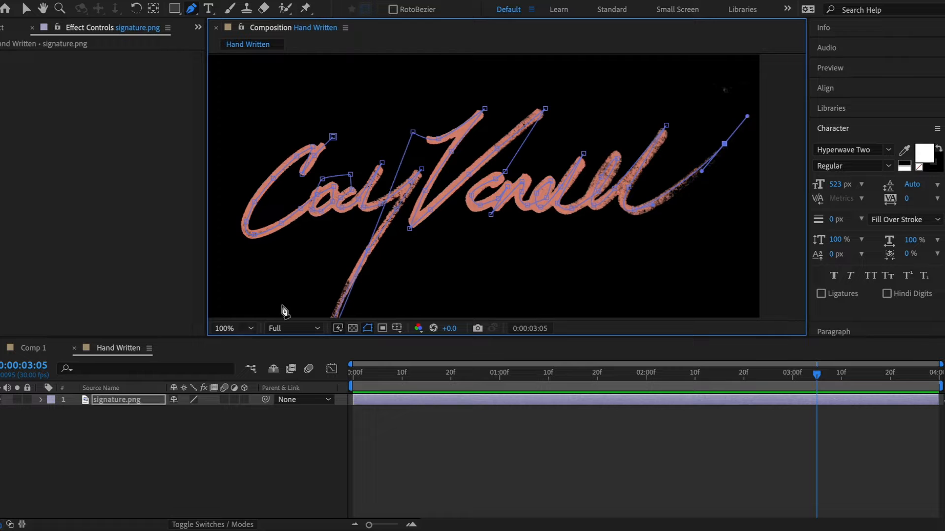
# Apply the Stroke effect to the signature.png layer
pyautogui.click(131, 402)
pyautogui.click(263, 0)
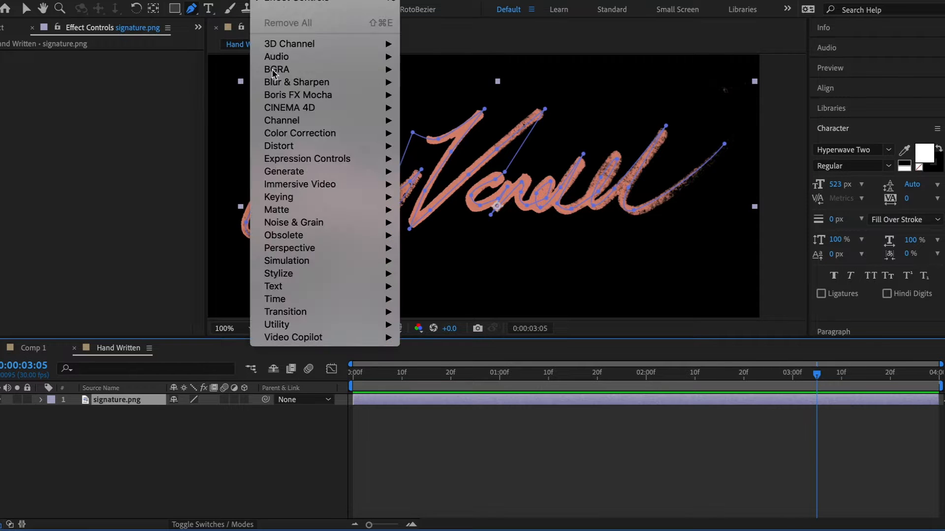
pyautogui.moveTo(296, 172)
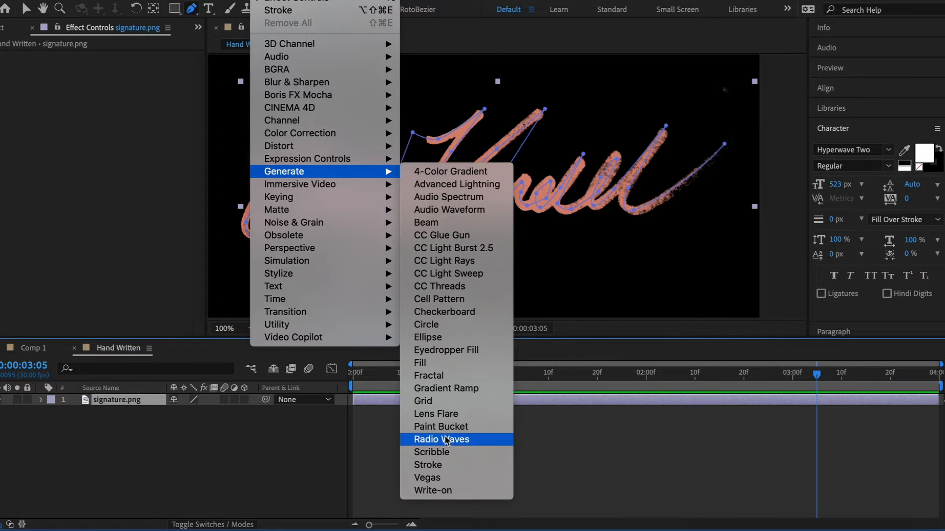
pyautogui.click(436, 465)
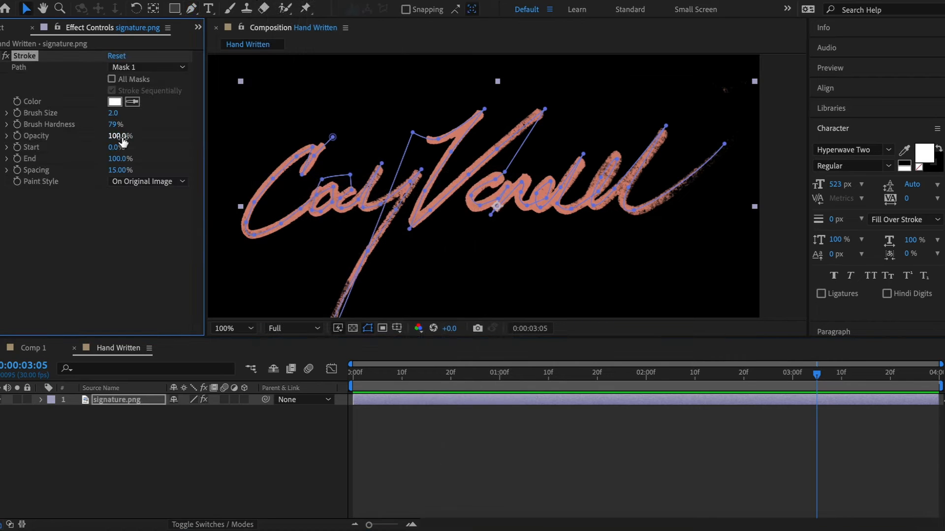
# Set the Stroke effect's color to red and its brush size to 27.3
pyautogui.click(114, 102)
pyautogui.write('FF0000')
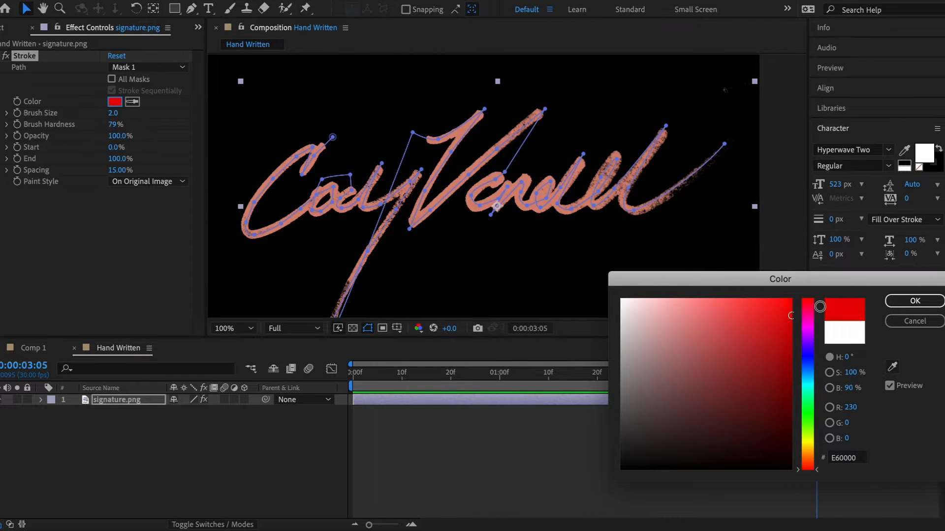
pyautogui.press('Return')
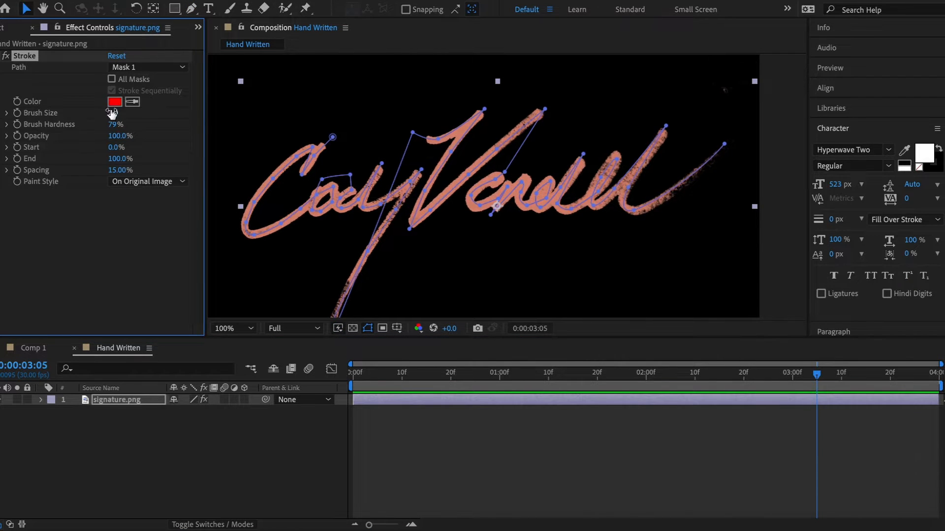
pyautogui.moveTo(128, 113); pyautogui.dragTo(264, 101)
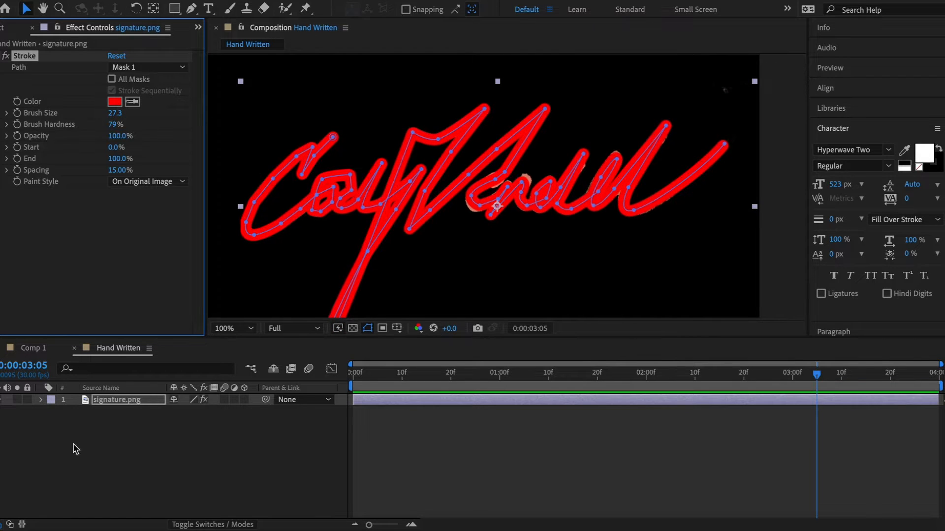
# Adjust the mask points on the small letters after the capital V so the red stroke covers more of the handwriting
pyautogui.click(41, 399)
pyautogui.click(66, 411)
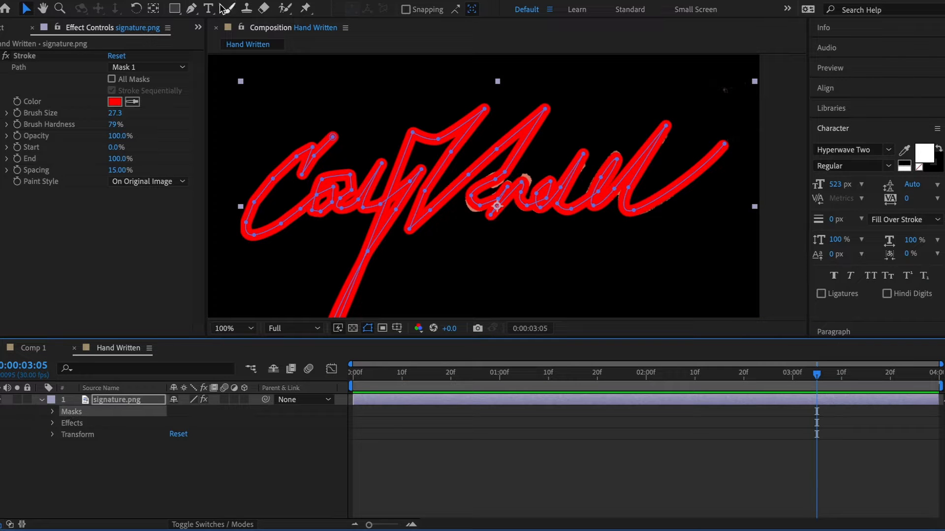
pyautogui.click(192, 8)
pyautogui.press('.')
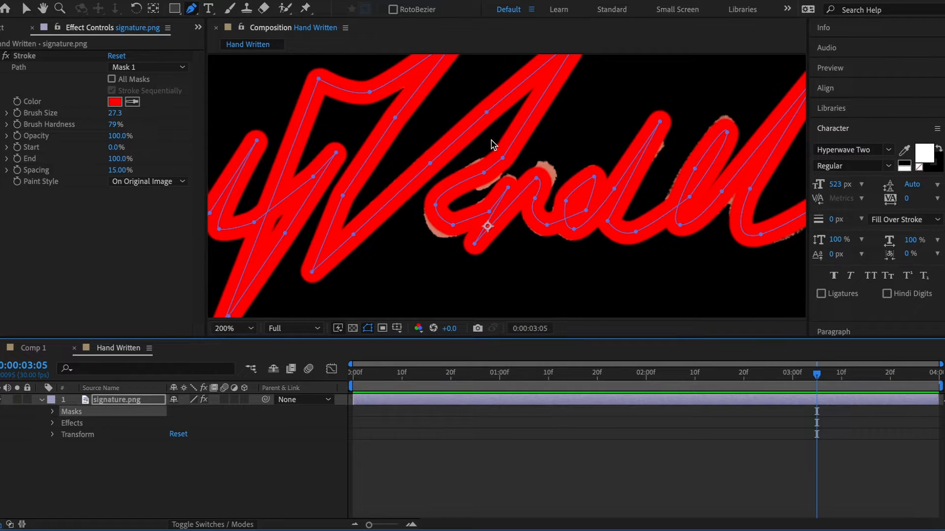
pyautogui.click(538, 178)
pyautogui.moveTo(537, 178)
pyautogui.mouseDown()
pyautogui.moveTo(543, 172)
pyautogui.moveTo(509, 184)
pyautogui.mouseUp()
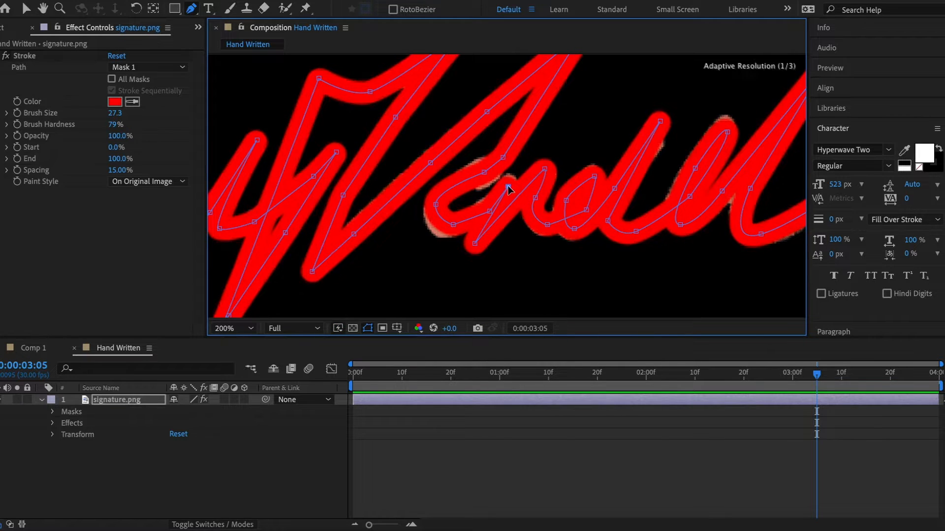
pyautogui.moveTo(453, 225); pyautogui.dragTo(448, 230)
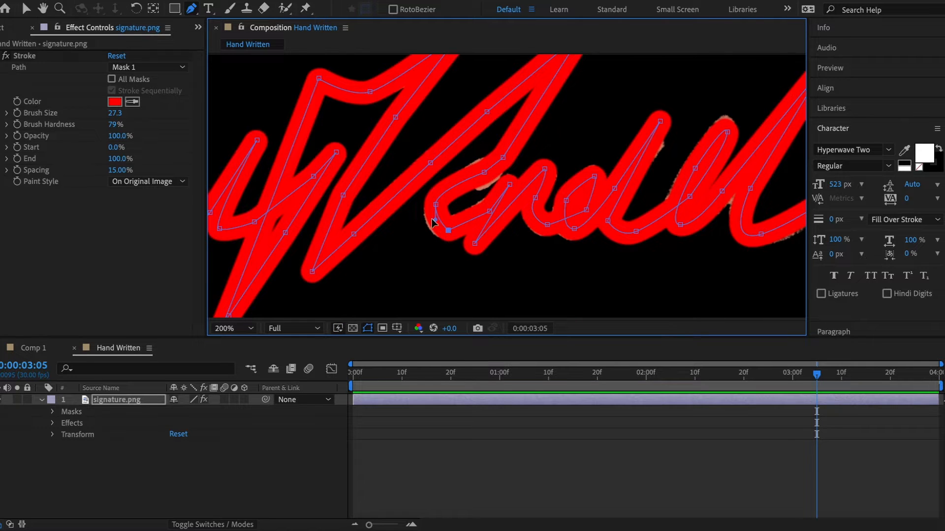
pyautogui.click(484, 173)
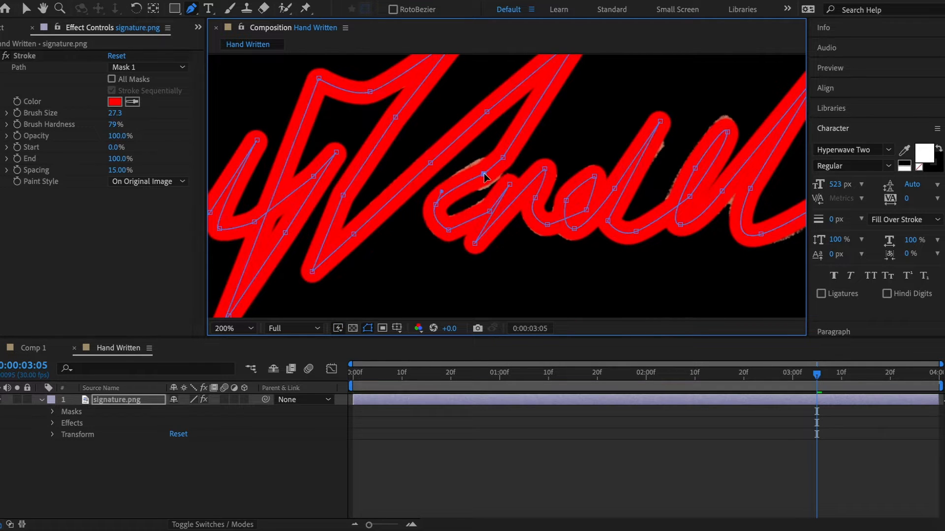
# Increase the Stroke effect's brush size to 30.2 and check the coverage across the whole signature
pyautogui.moveTo(117, 114); pyautogui.dragTo(136, 114)
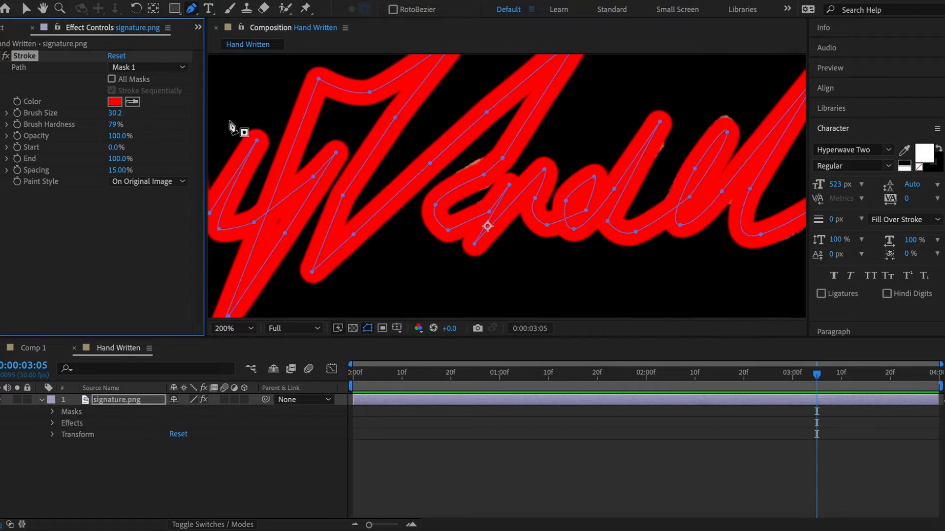
pyautogui.click(43, 9)
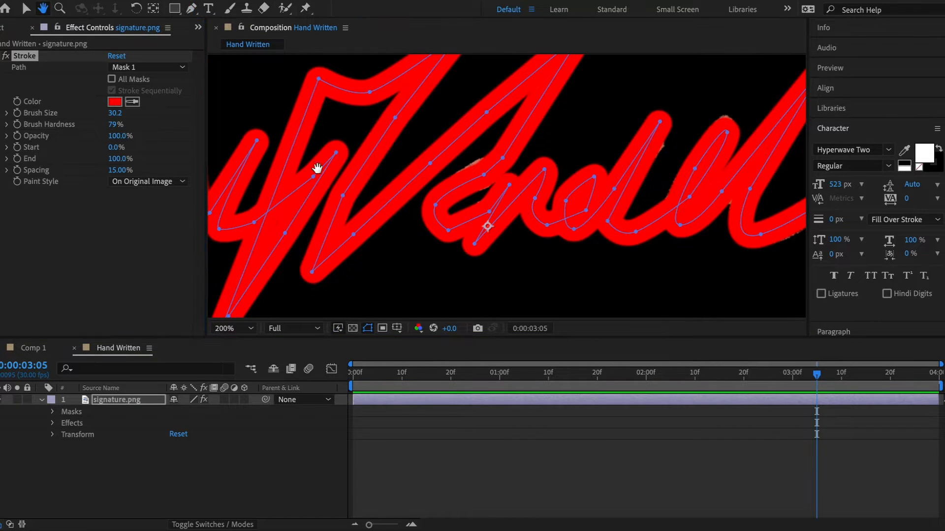
pyautogui.moveTo(285, 98); pyautogui.dragTo(366, 95)
pyautogui.scroll(-1, 366, 94)
pyautogui.moveTo(437, 261); pyautogui.dragTo(430, 238)
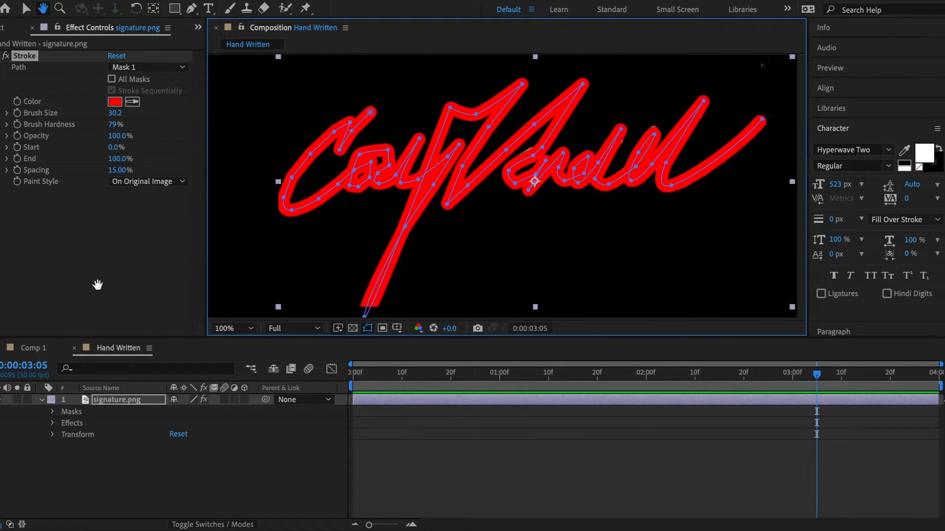
# Return the playhead to the start of the composition and set the Stroke effect's paint style to Reveal Original Image
pyautogui.click(26, 8)
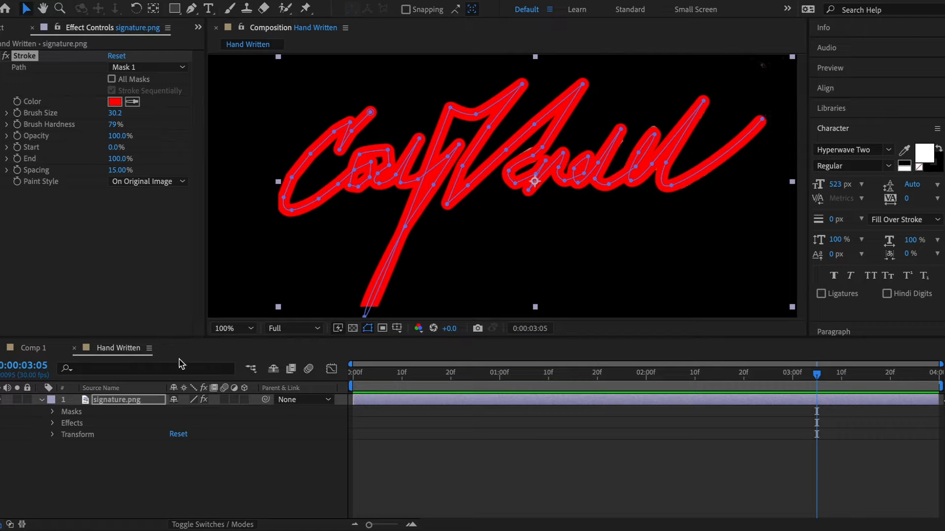
pyautogui.click(123, 401)
pyautogui.press('Home')
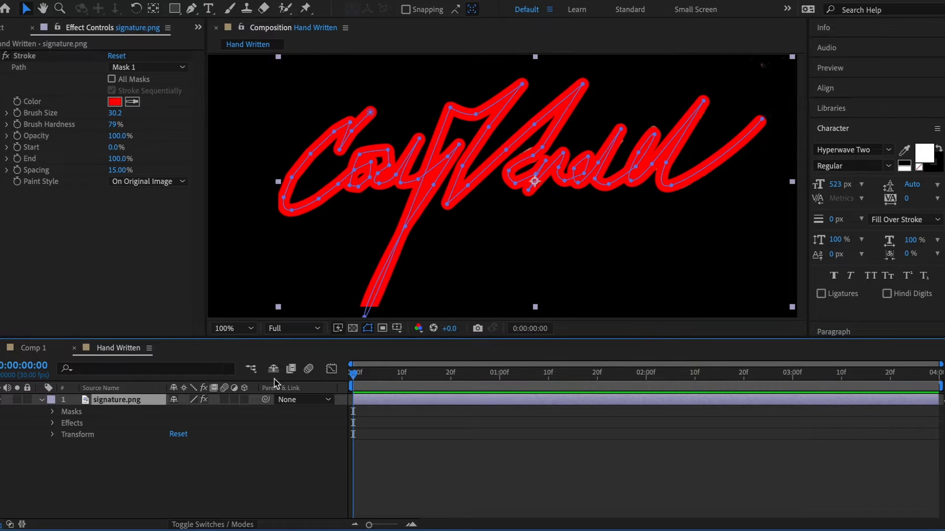
pyautogui.click(131, 182)
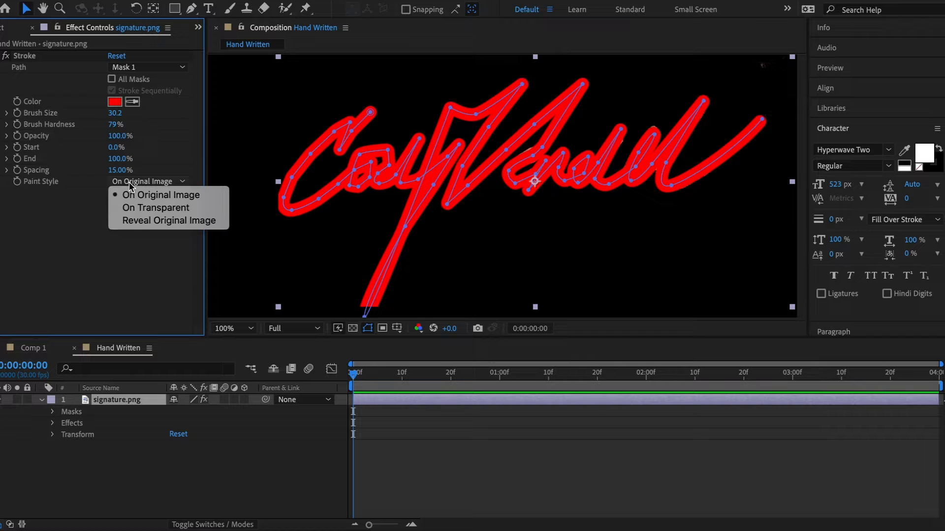
pyautogui.click(140, 220)
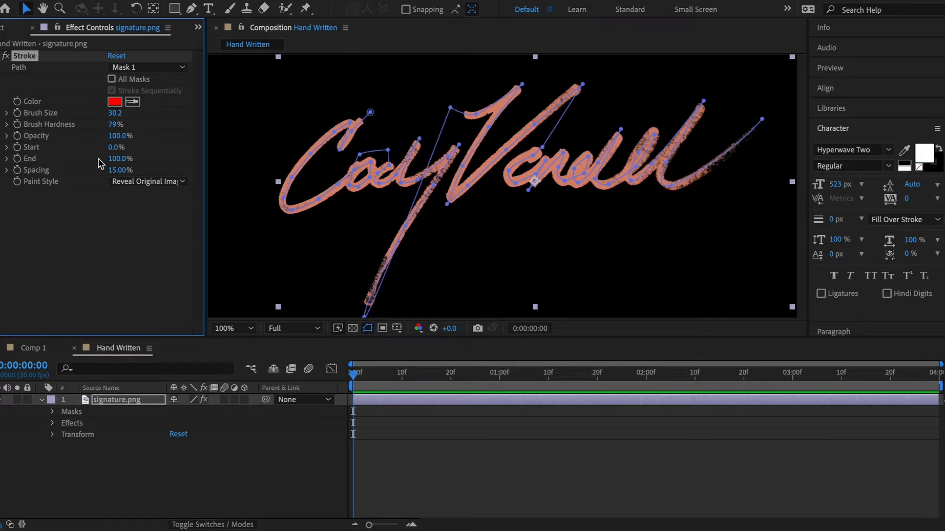
# Set the Stroke effect's End to 0% and keyframe it at the start of the composition
pyautogui.click(114, 159)
pyautogui.write('0')
pyautogui.press('Return')
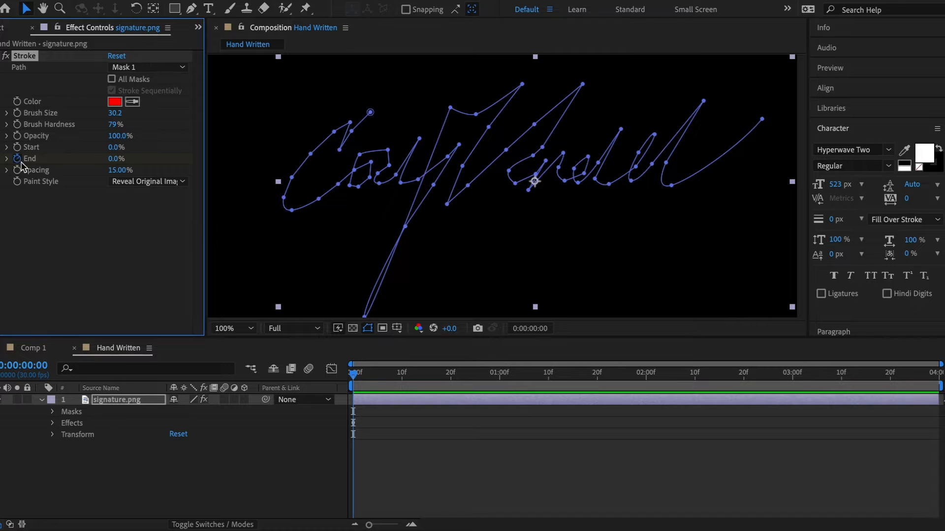
# Keyframe the Stroke effect's End at 100% at 0:00:02:00 and return the playhead to the start
pyautogui.click(646, 384)
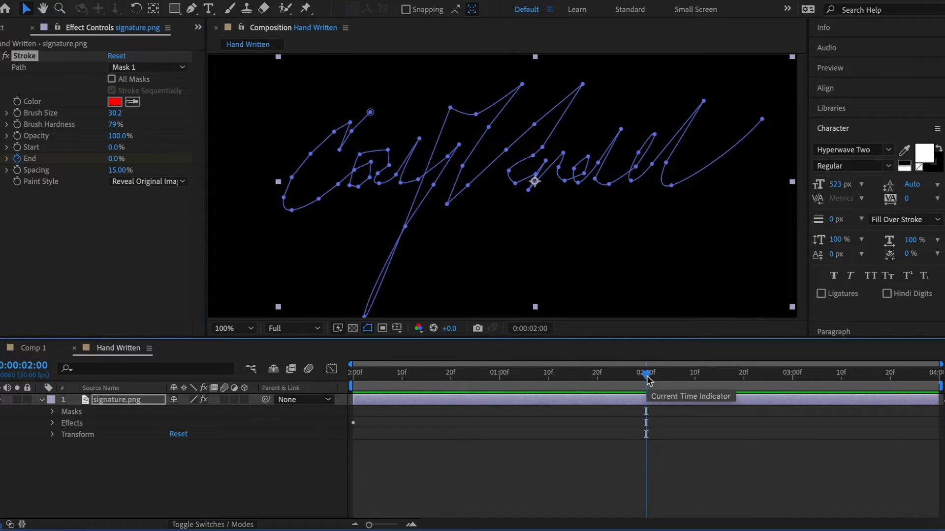
pyautogui.moveTo(115, 158); pyautogui.dragTo(203, 153)
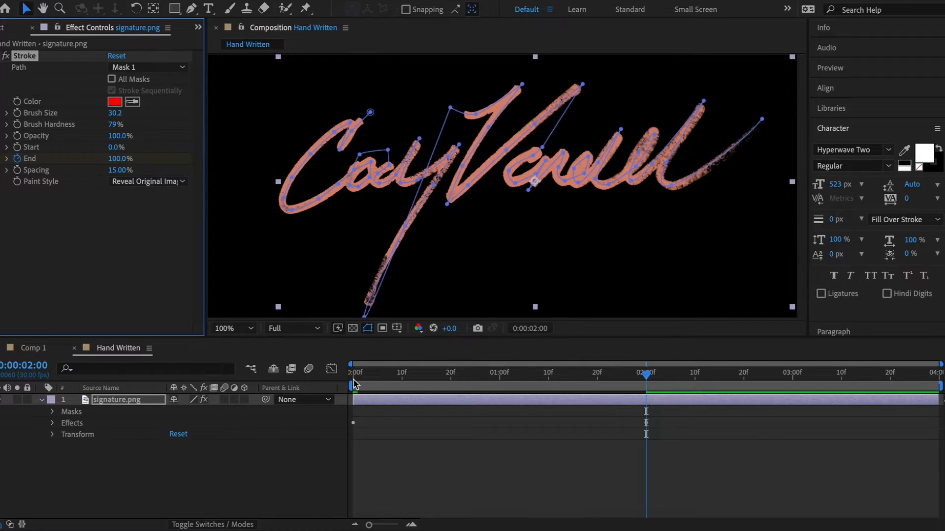
pyautogui.press('Home')
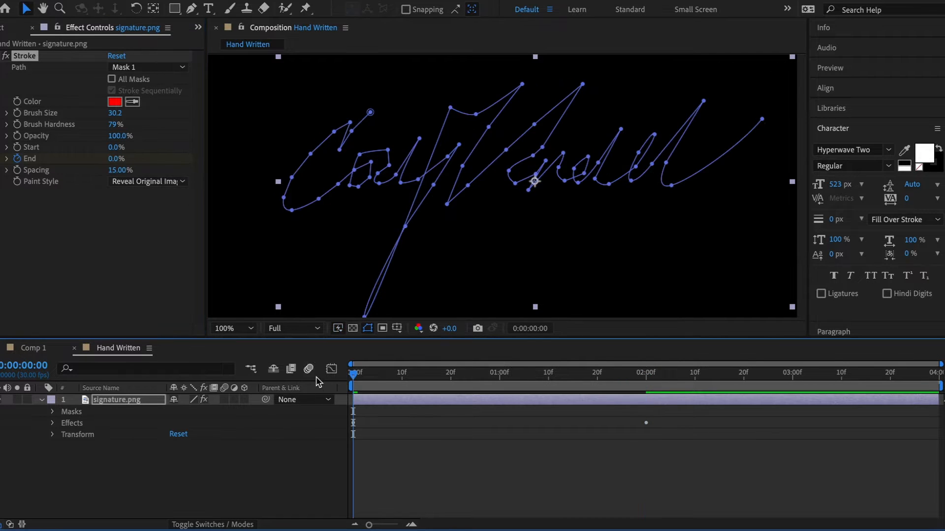
# Preview the signature's write-on animation from the start of the composition
pyautogui.click(387, 506)
pyautogui.press('space')
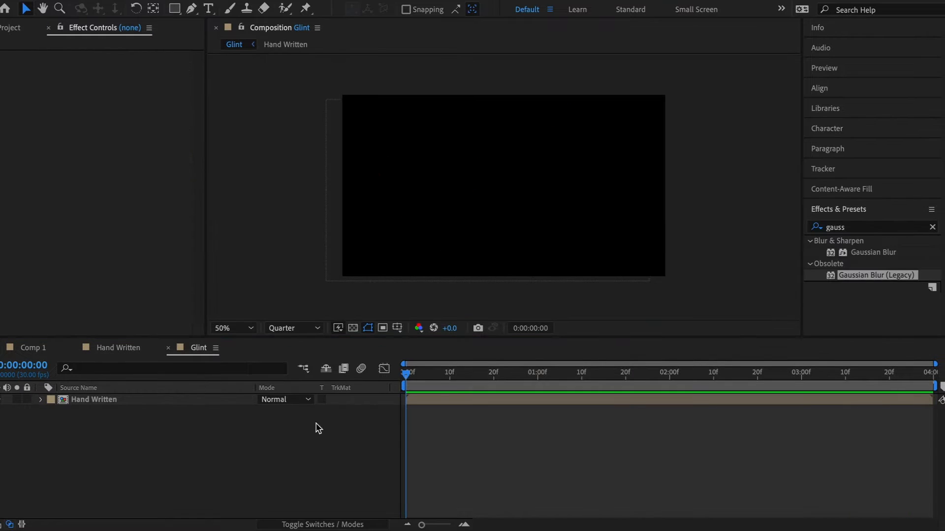
# Duplicate the Hand Written layer in the Glint composition and deselect all layers
pyautogui.click(103, 400)
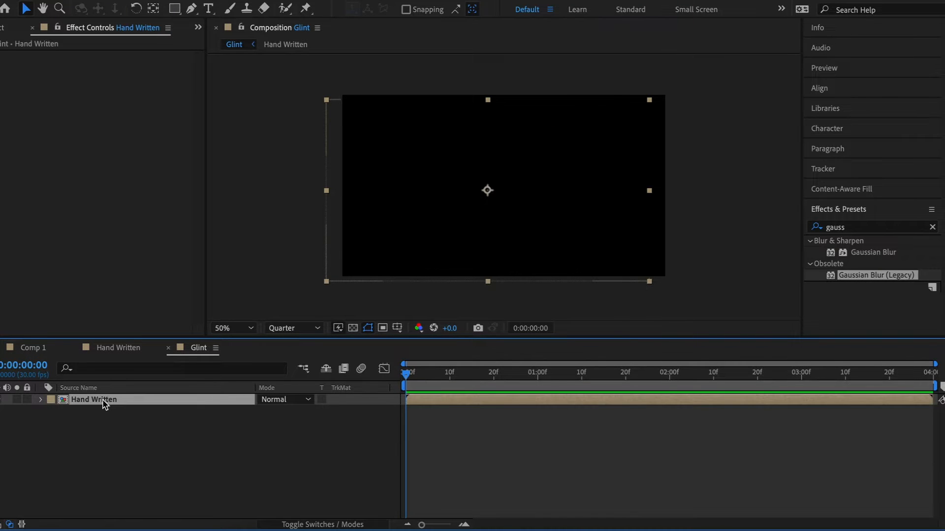
pyautogui.press('super+d')
pyautogui.click(110, 425)
# Create a white 1920 x 1080 px solid and scale it into a tall vertical bar, about 7.5% wide and 180.7% high
pyautogui.click(179, 0)
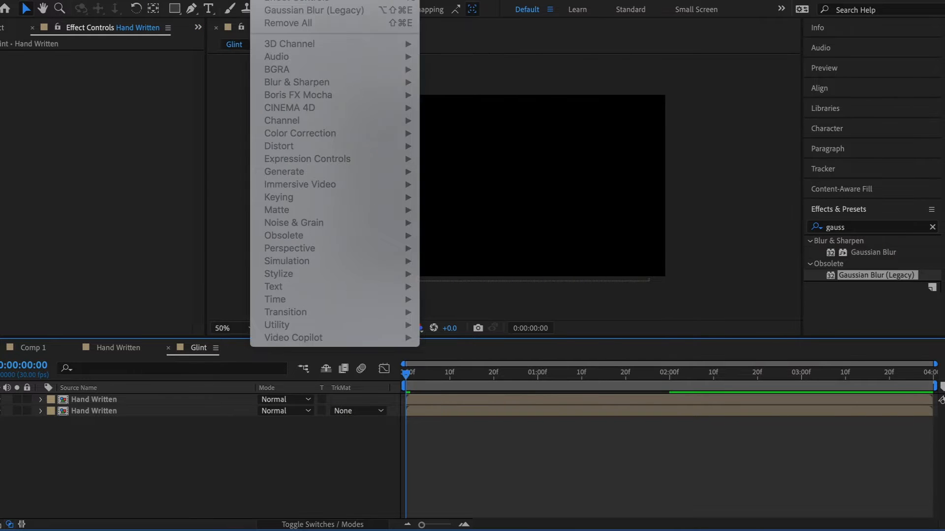
pyautogui.moveTo(237, 2)
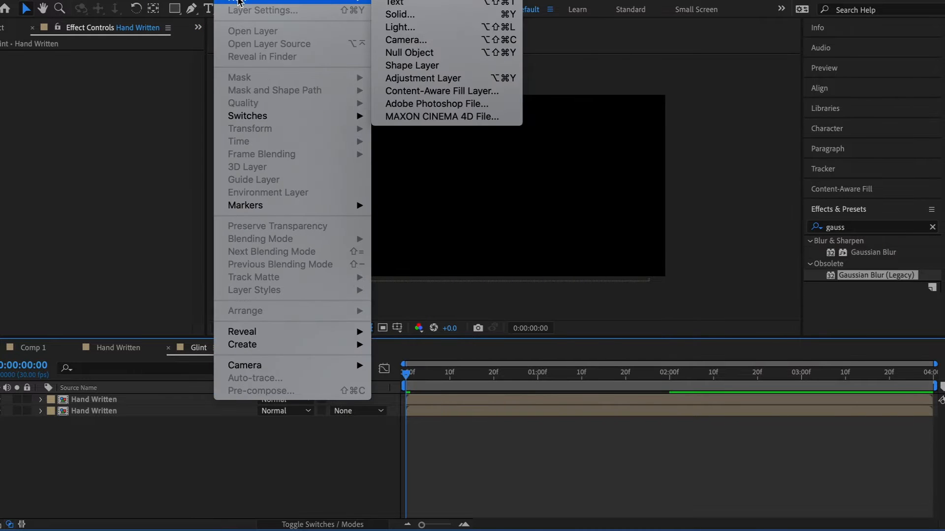
pyautogui.click(397, 14)
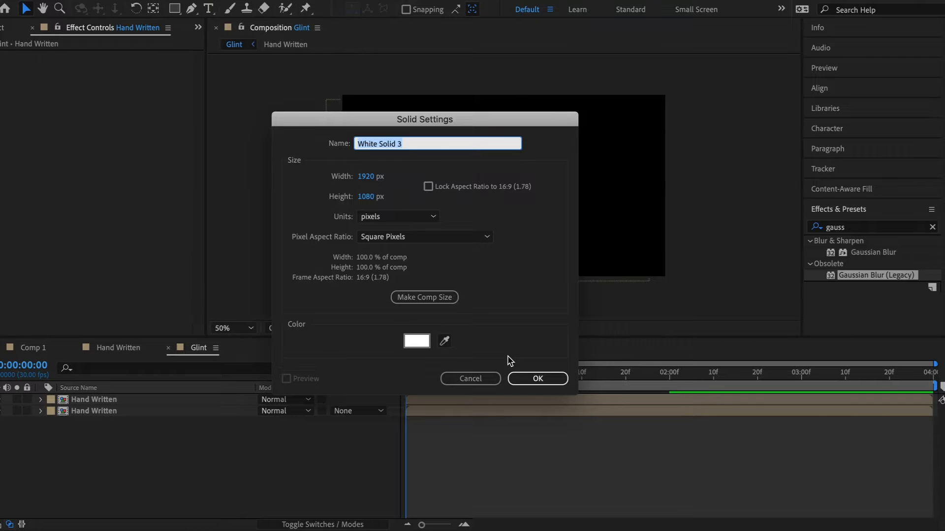
pyautogui.press('Return')
pyautogui.moveTo(665, 186); pyautogui.dragTo(515, 189)
pyautogui.moveTo(504, 95); pyautogui.dragTo(506, 33)
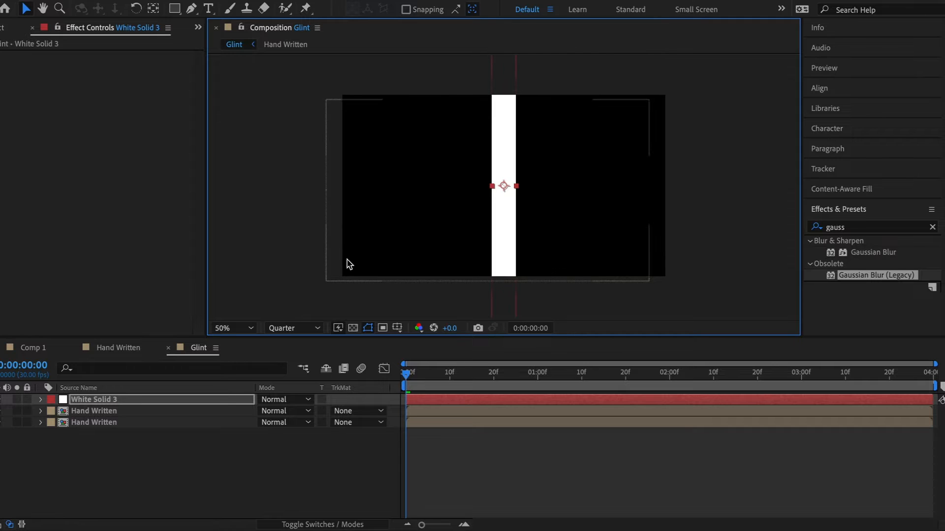
# Apply Gaussian Blur (Legacy) to the white solid with a blurriness of 700
pyautogui.doubleClick(877, 275)
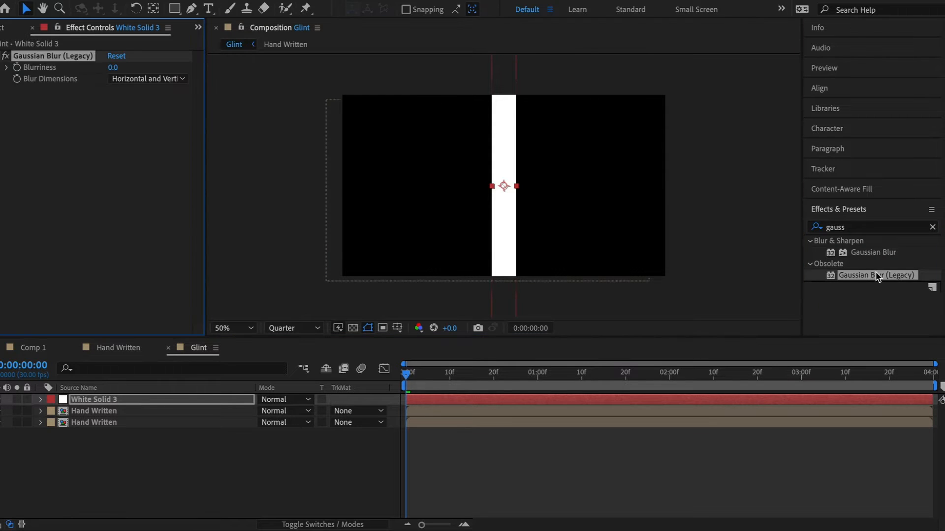
pyautogui.click(116, 69)
pyautogui.press('Return')
# Go to 0:00:02:00 and set the white solid's rotation to 45°
pyautogui.click(669, 373)
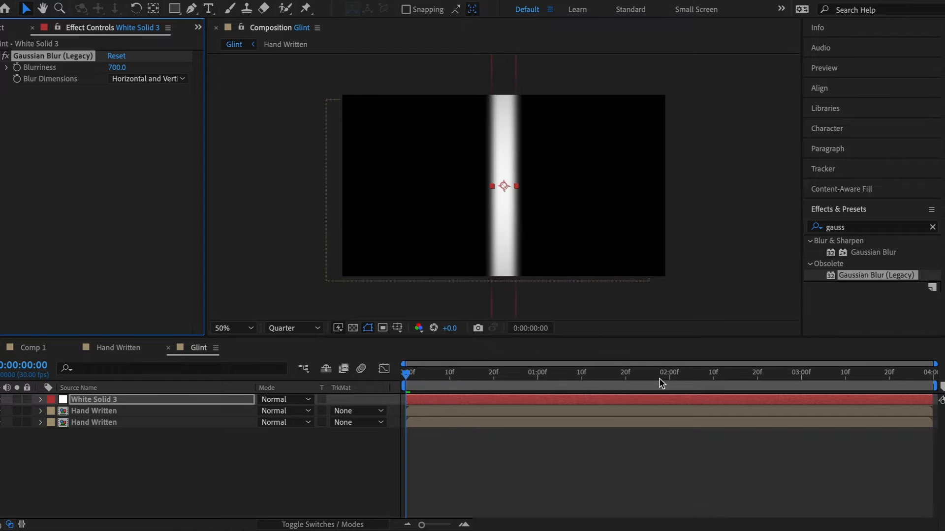
pyautogui.click(41, 400)
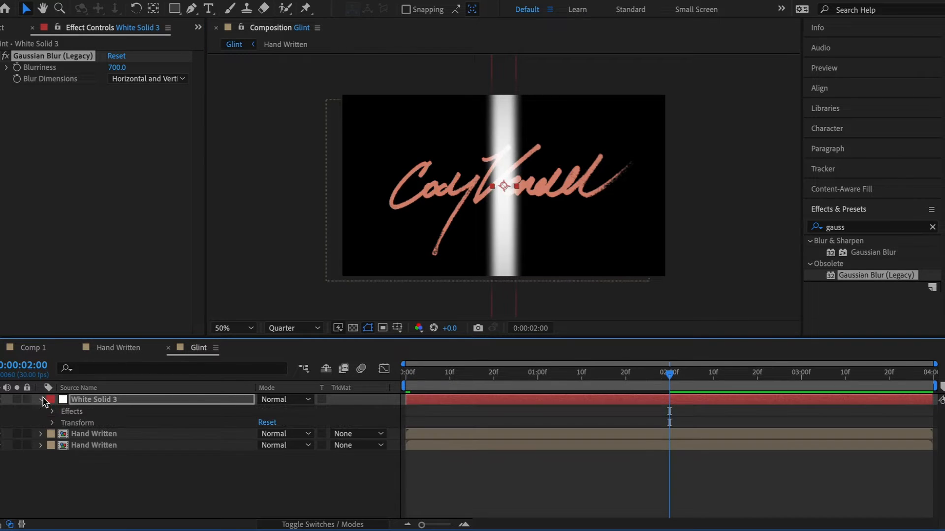
pyautogui.click(52, 423)
pyautogui.click(275, 468)
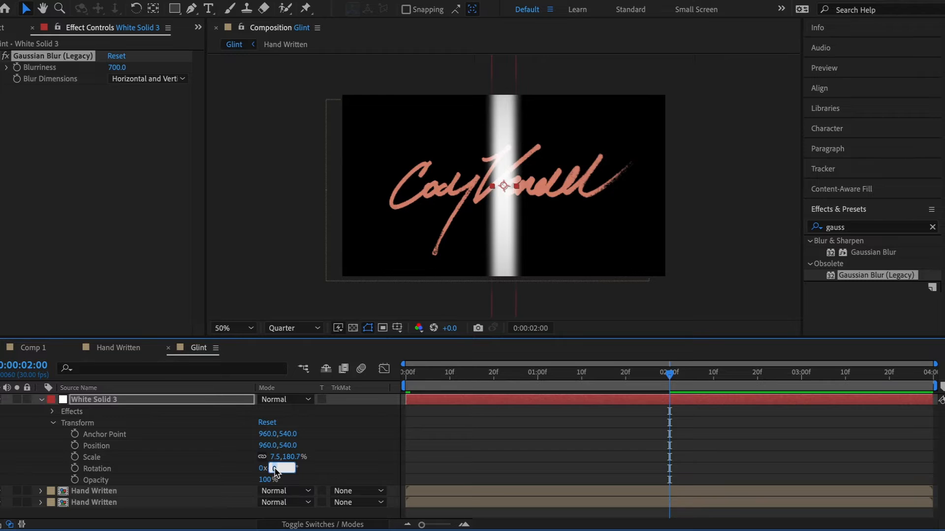
pyautogui.write('45')
pyautogui.press('Return')
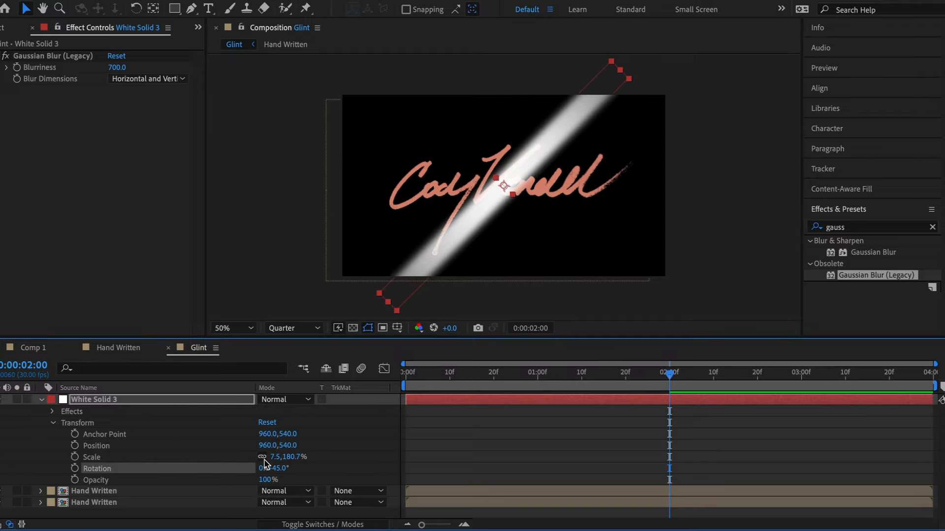
pyautogui.click(42, 400)
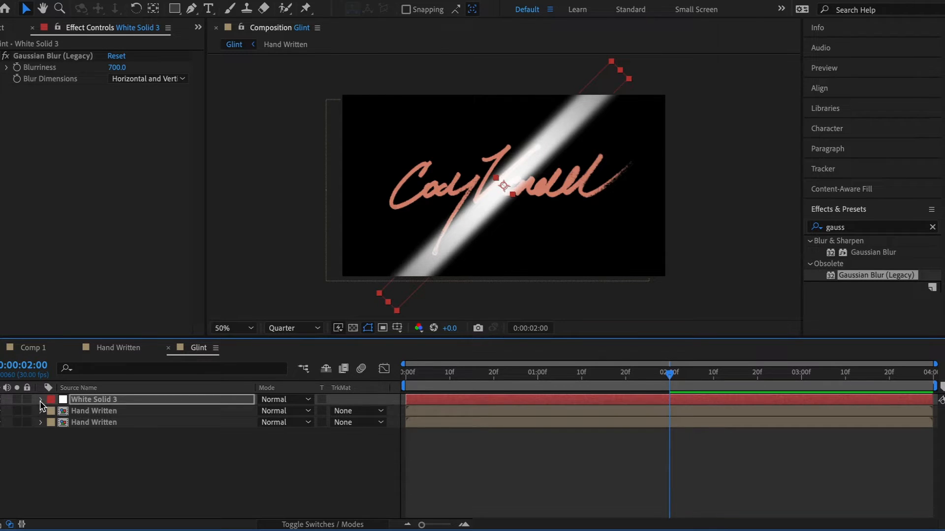
# Add an Outer Glow layer style to the white solid and set its glow color to white, FFFFFF
pyautogui.rightClick(96, 404)
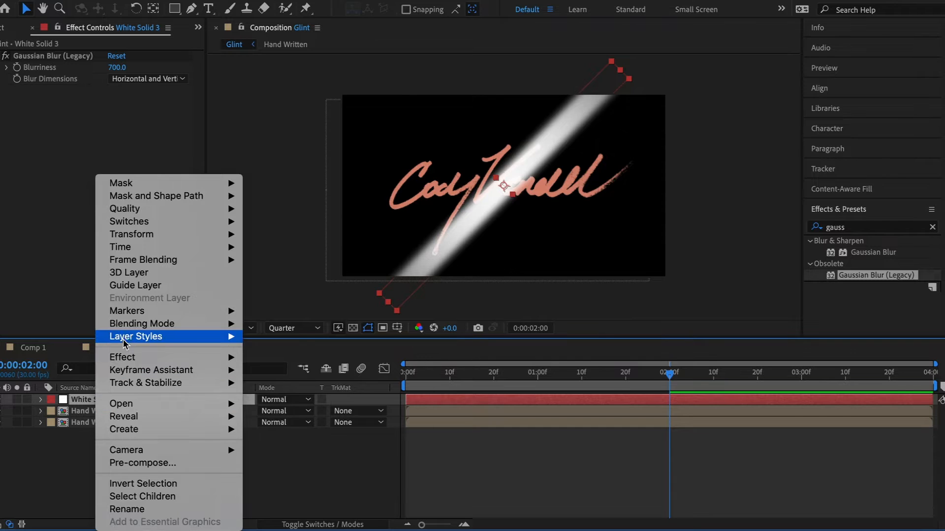
pyautogui.moveTo(124, 341)
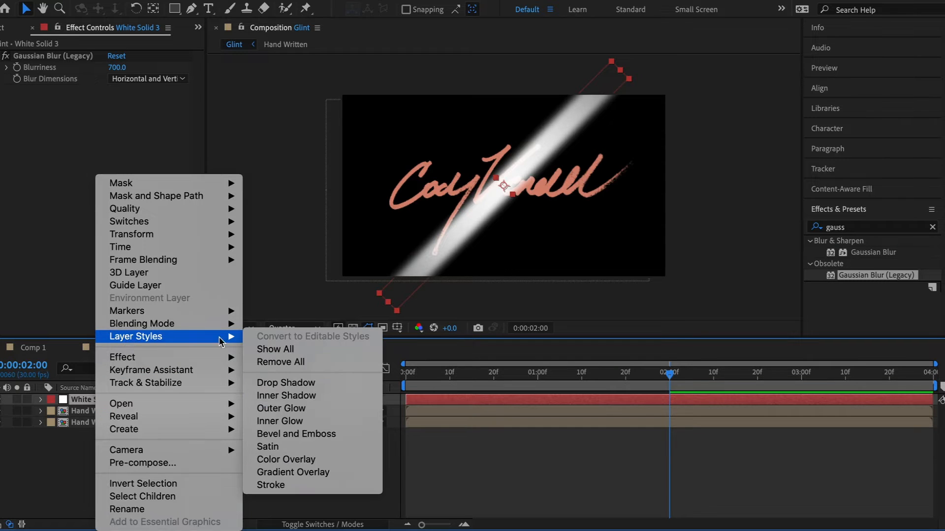
pyautogui.click(289, 410)
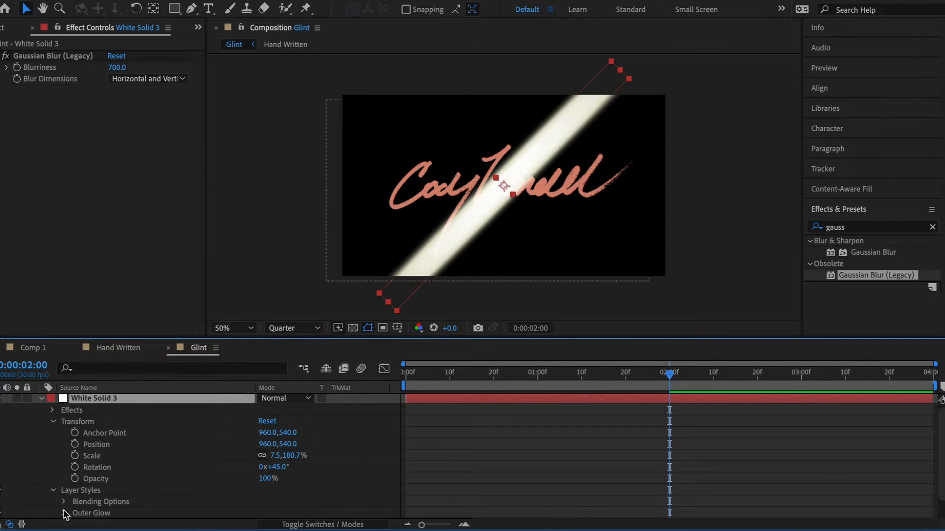
pyautogui.click(63, 513)
pyautogui.click(265, 457)
pyautogui.moveTo(664, 301); pyautogui.dragTo(566, 274)
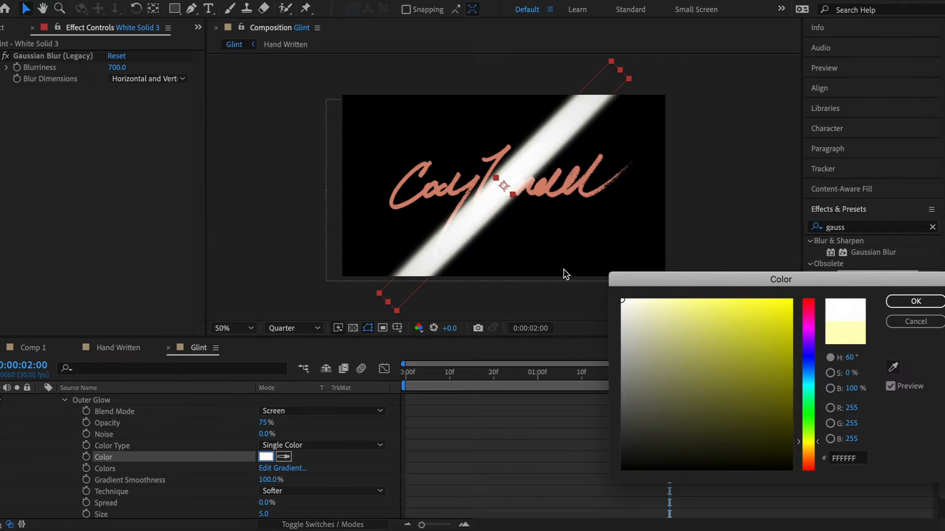
pyautogui.press('Return')
# Set the Outer Glow's size to 25, lower its opacity to 37%, and increase the size further
pyautogui.click(264, 514)
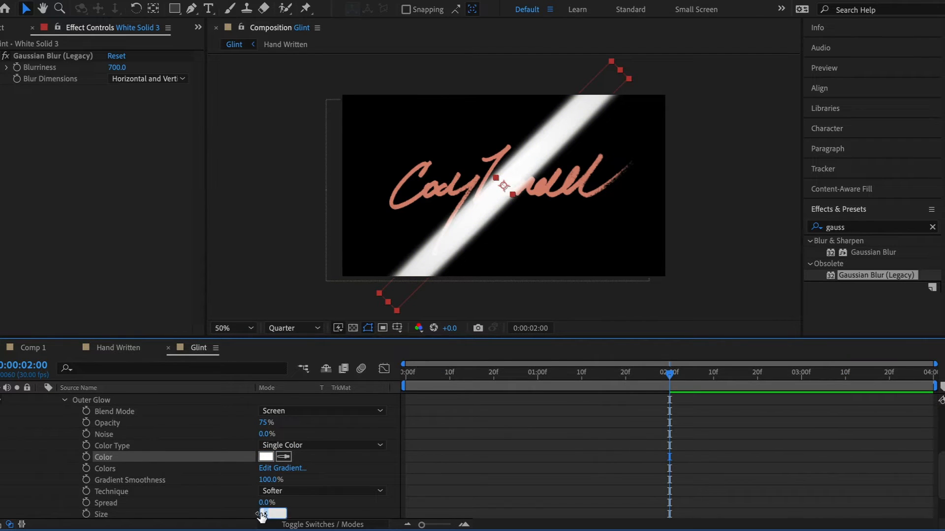
pyautogui.write('25')
pyautogui.press('Return')
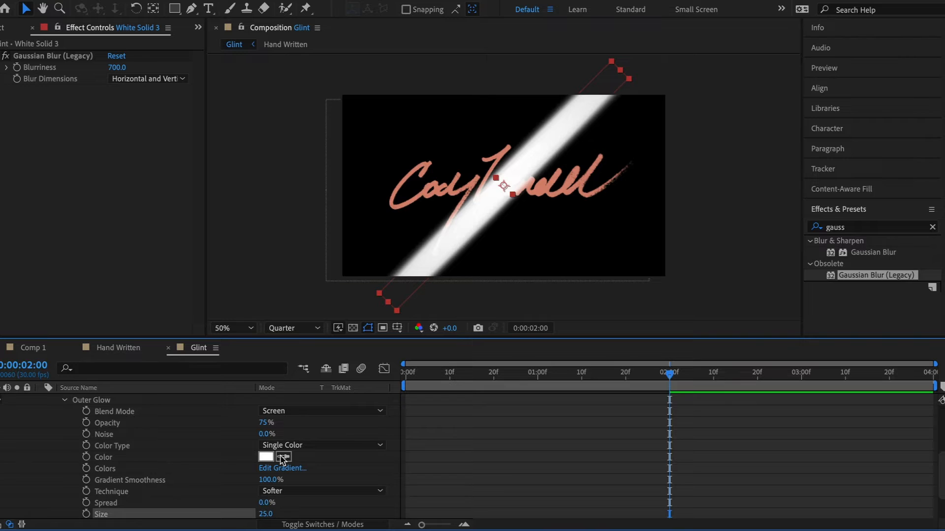
pyautogui.moveTo(265, 423); pyautogui.dragTo(236, 423)
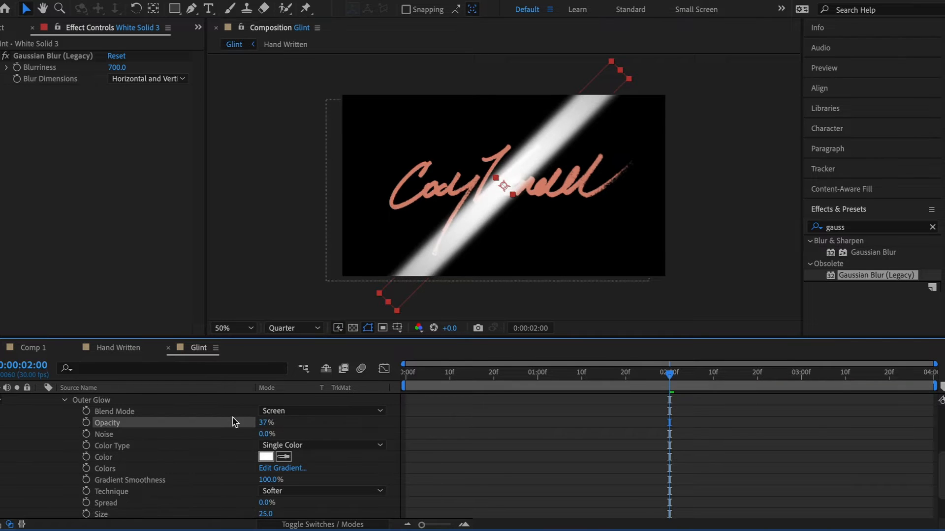
pyautogui.moveTo(262, 514); pyautogui.dragTo(384, 527)
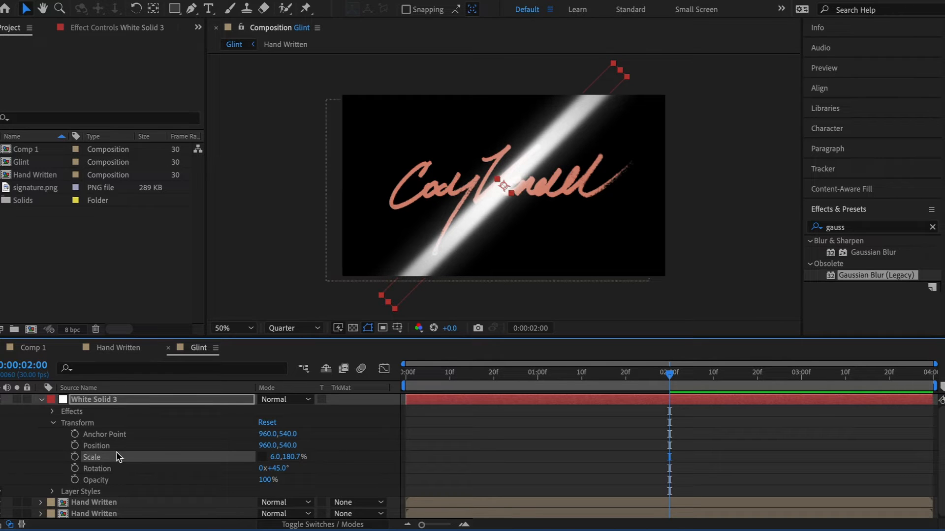
# Collapse the white solid's properties and duplicate the layer
pyautogui.click(41, 401)
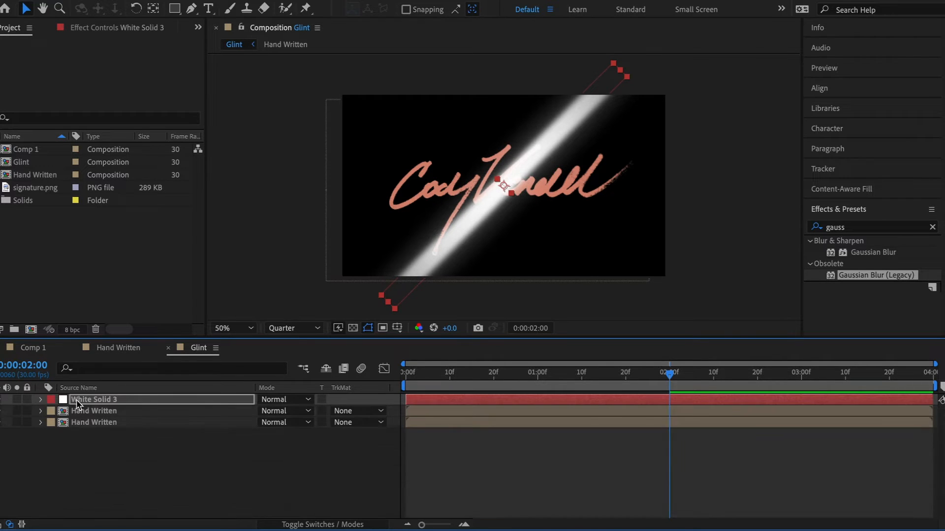
pyautogui.click(84, 400)
pyautogui.hotkey('ctrl', 'd')
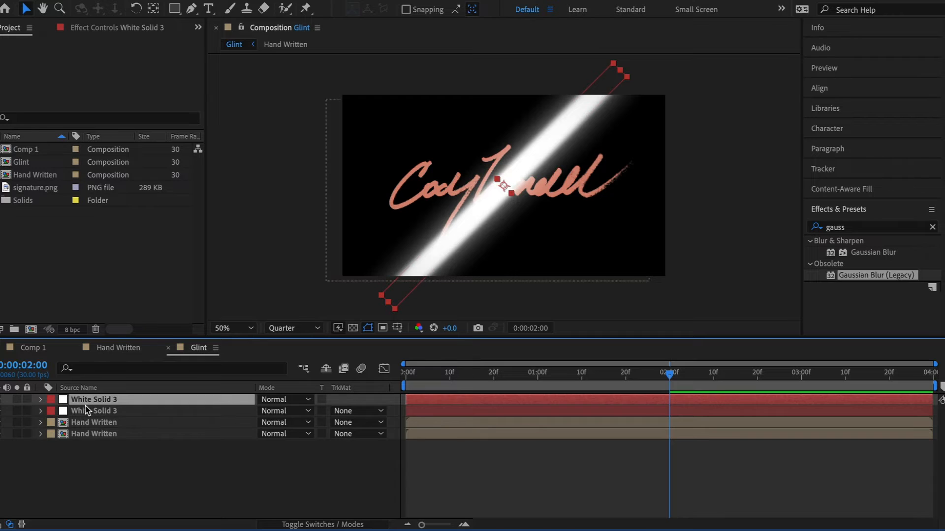
# Nudge the lower white solid to the left until the two diagonal light beams are separated by a narrow gap
pyautogui.click(90, 410)
pyautogui.press('Return')
pyautogui.press('Left')
pyautogui.press('Left')
pyautogui.press('Left')
pyautogui.press('Left')
pyautogui.press('Left')
pyautogui.press('Left')
pyautogui.press('Left')
pyautogui.press('Left')
pyautogui.press('Left')
pyautogui.press('Left')
pyautogui.press('Left')
pyautogui.press('Left')
pyautogui.press('Left')
pyautogui.press('Left')
pyautogui.press('Left')
pyautogui.press('Left')
pyautogui.press('Left')
pyautogui.press('Left')
pyautogui.press('Left')
pyautogui.press('Left')
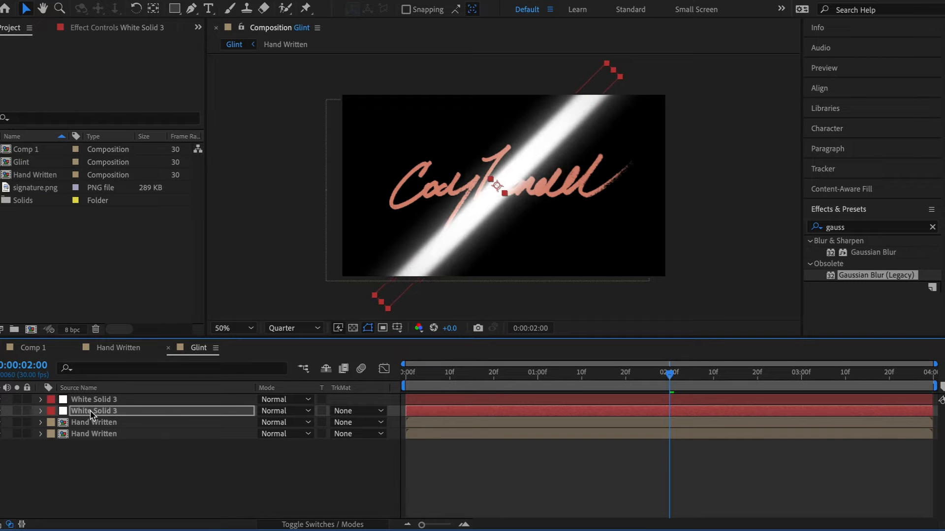
pyautogui.press('Left')
pyautogui.press('Left')
pyautogui.press('Left')
pyautogui.press('Left')
pyautogui.press('Left')
pyautogui.press('Left')
pyautogui.press('Left')
pyautogui.press('Left')
pyautogui.press('Left')
pyautogui.press('Left')
pyautogui.press('Left')
pyautogui.press('Left')
pyautogui.press('Left')
pyautogui.press('Left')
pyautogui.press('Left')
pyautogui.press('Left')
pyautogui.press('Left')
pyautogui.press('Left')
pyautogui.press('Left')
pyautogui.press('Left')
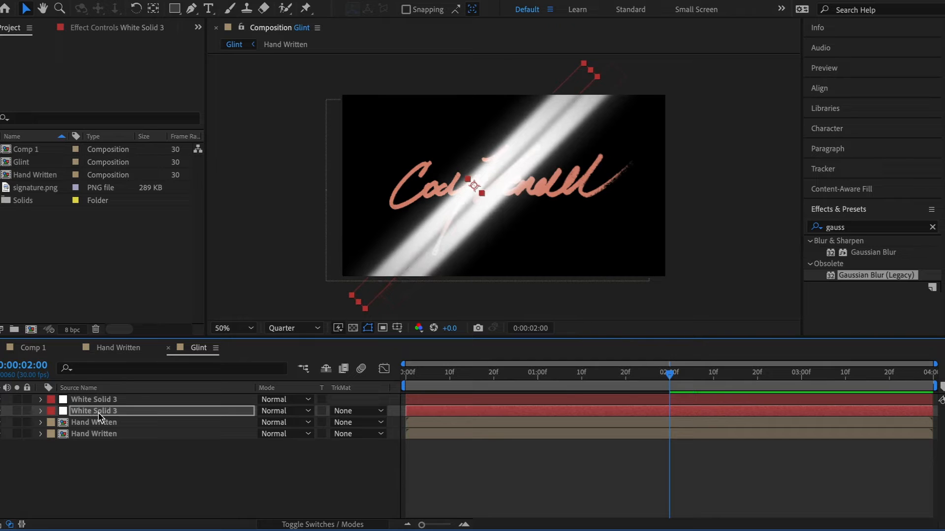
# Set the upper white solid's horizontal scale to 3.5% to make its beam thinner
pyautogui.click(97, 402)
pyautogui.click(41, 400)
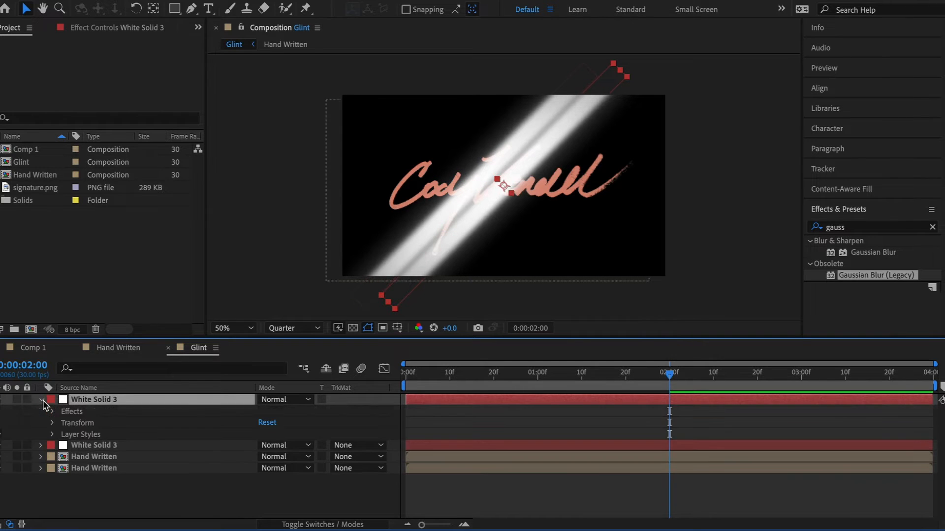
pyautogui.click(52, 423)
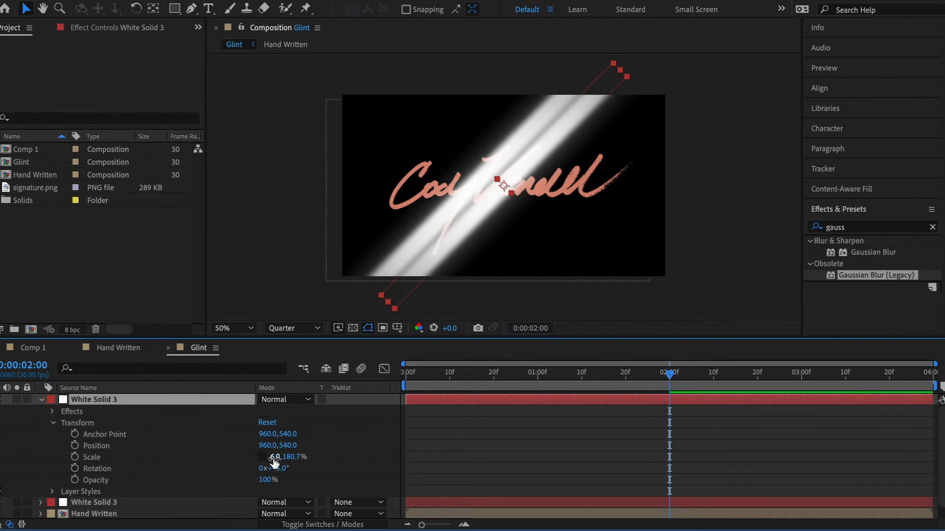
pyautogui.write('3.5')
pyautogui.press('Return')
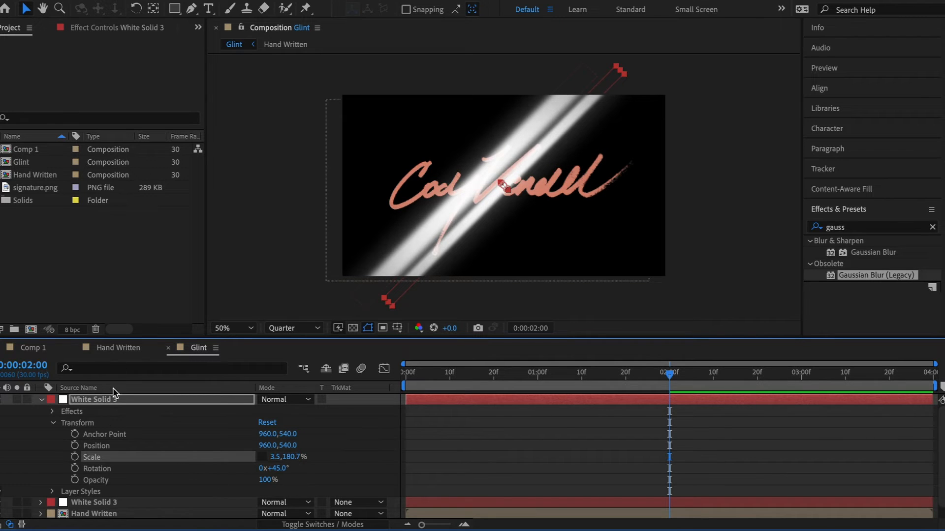
# Set the upper white solid's Gaussian Blur blurriness to 900 and collapse the layer's properties
pyautogui.click(102, 403)
pyautogui.click(82, 29)
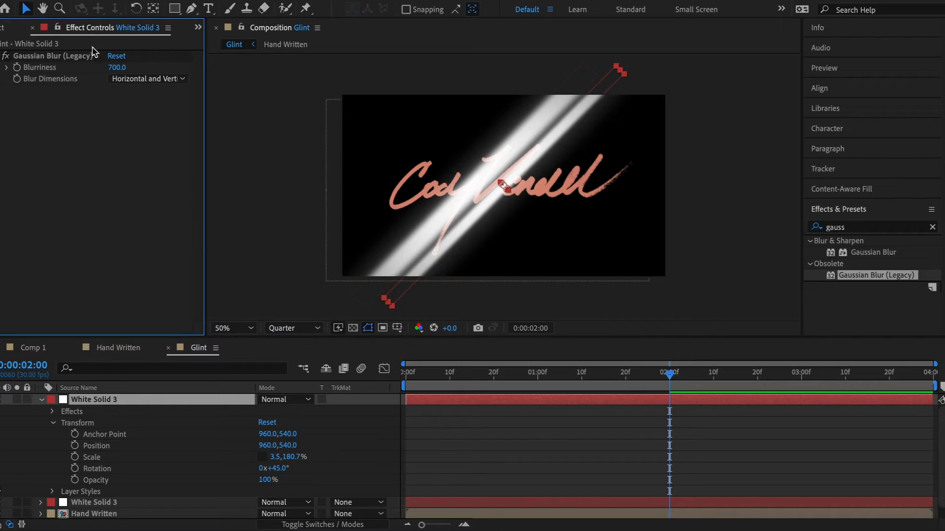
pyautogui.press('Return')
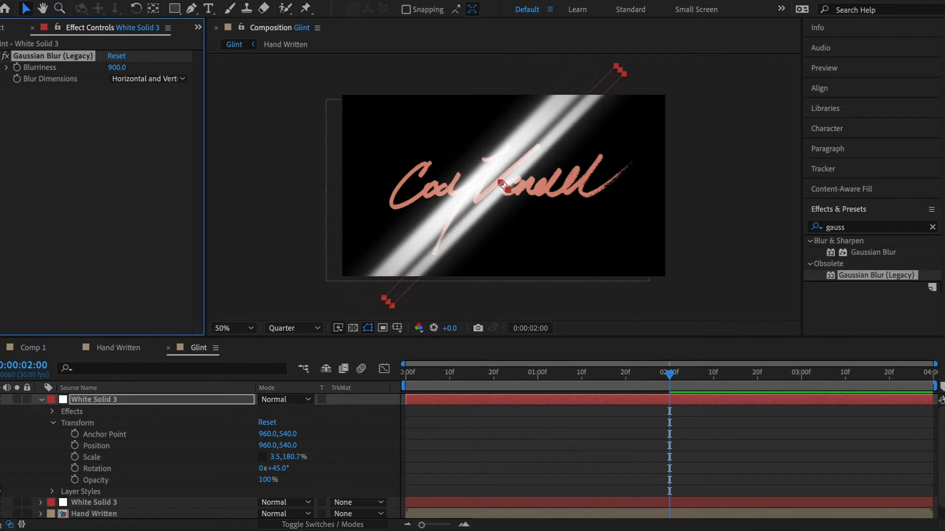
pyautogui.click(42, 400)
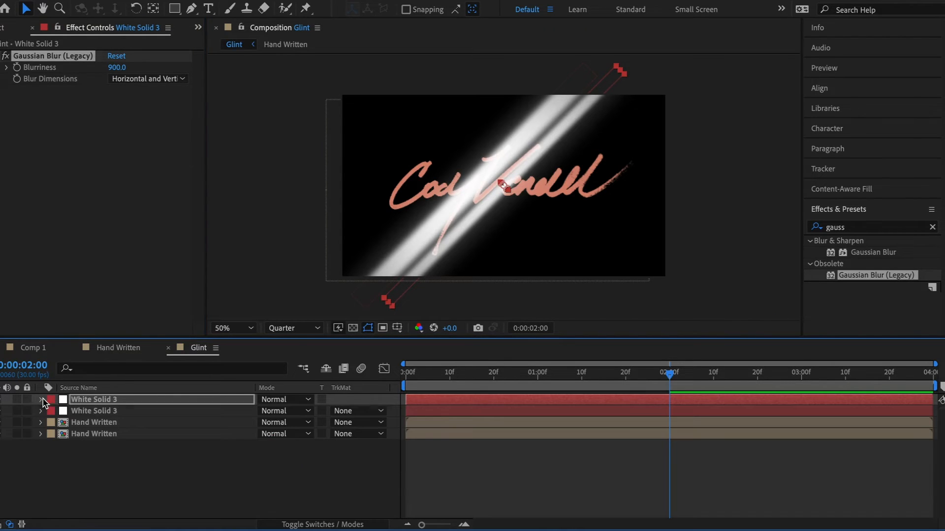
# Pre-compose both white solids into a new composition named lights, moving all attributes into it
pyautogui.keyDown('shift'); pyautogui.click(82, 412); pyautogui.keyUp('shift')
pyautogui.hotkey('ctrl', 'shift', 'c')
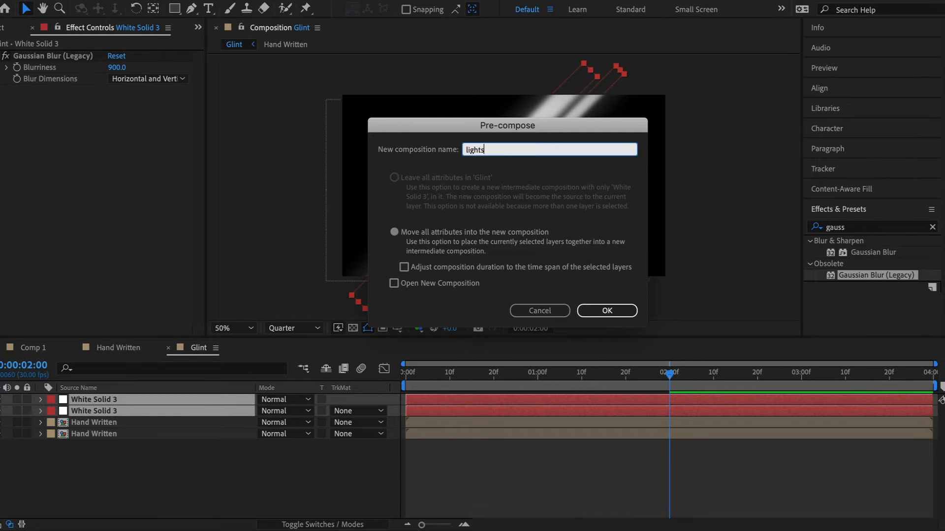
pyautogui.press('Return')
# At 0:00:00:13, shift the lights layer left to position 74, 540 and keyframe its position
pyautogui.moveTo(418, 375); pyautogui.dragTo(464, 375)
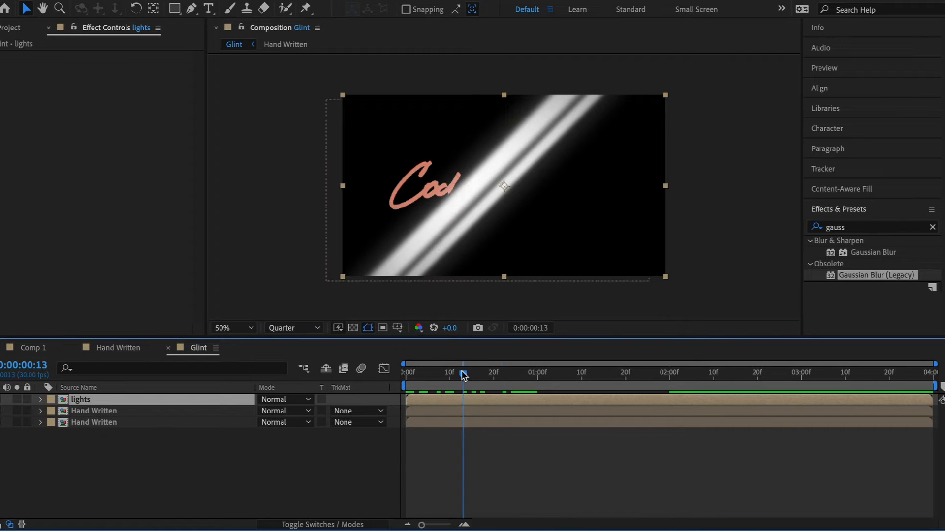
pyautogui.click(41, 400)
pyautogui.click(52, 412)
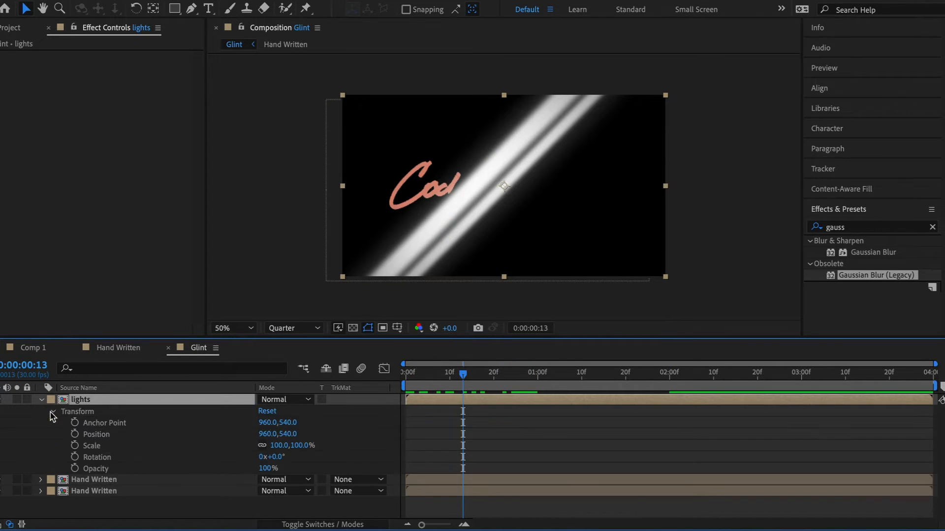
pyautogui.moveTo(272, 439); pyautogui.dragTo(34, 437)
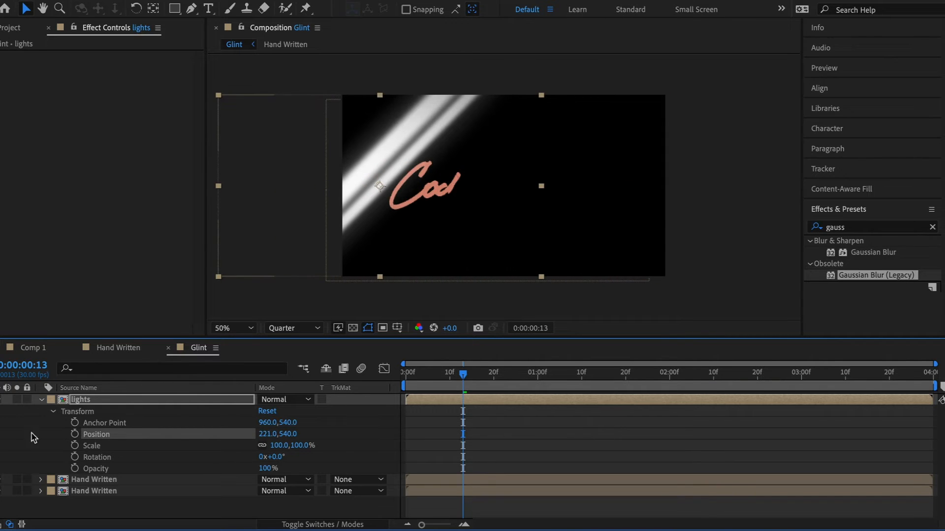
pyautogui.moveTo(264, 439); pyautogui.dragTo(158, 431)
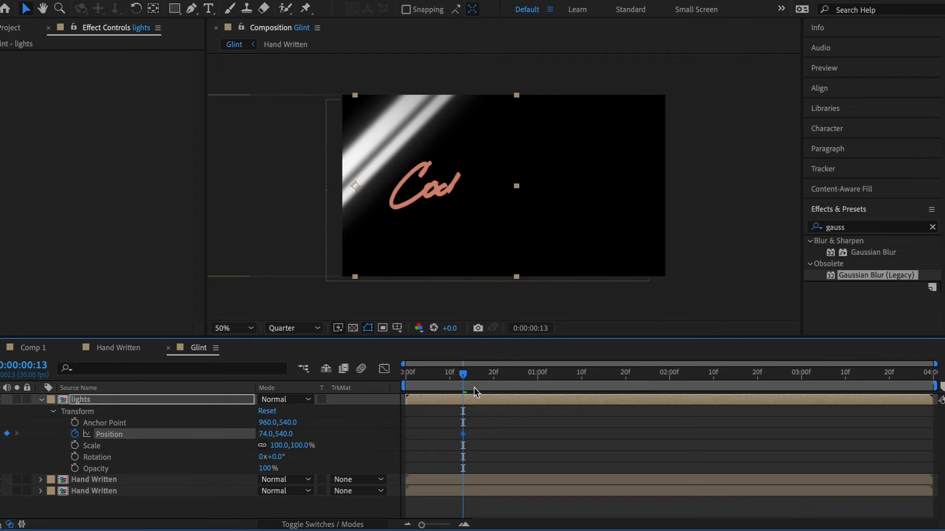
# At 0:00:02:00, move the lights layer across the signature to position 2046, 540 to keyframe the end of the sweep
pyautogui.moveTo(475, 379); pyautogui.dragTo(670, 380)
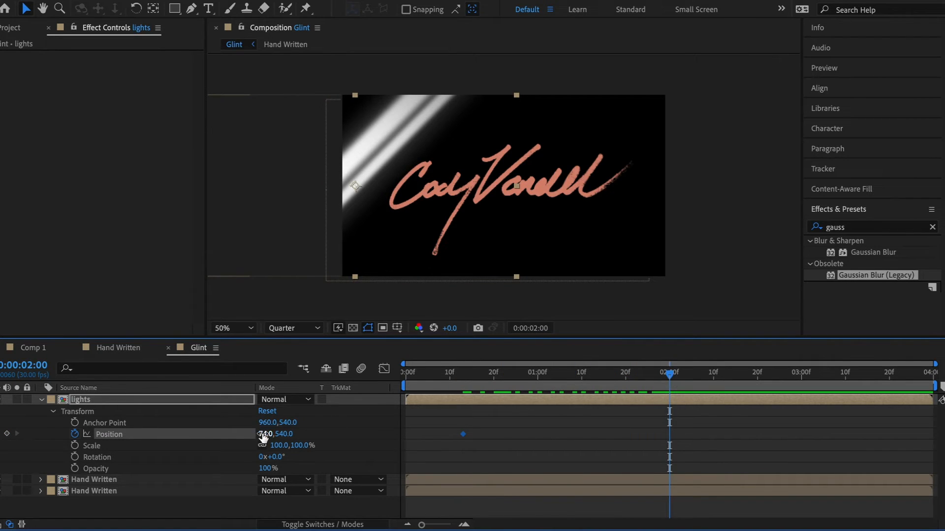
pyautogui.moveTo(263, 437); pyautogui.dragTo(567, 455)
pyautogui.moveTo(265, 437); pyautogui.dragTo(710, 476)
pyautogui.moveTo(263, 435); pyautogui.dragTo(578, 468)
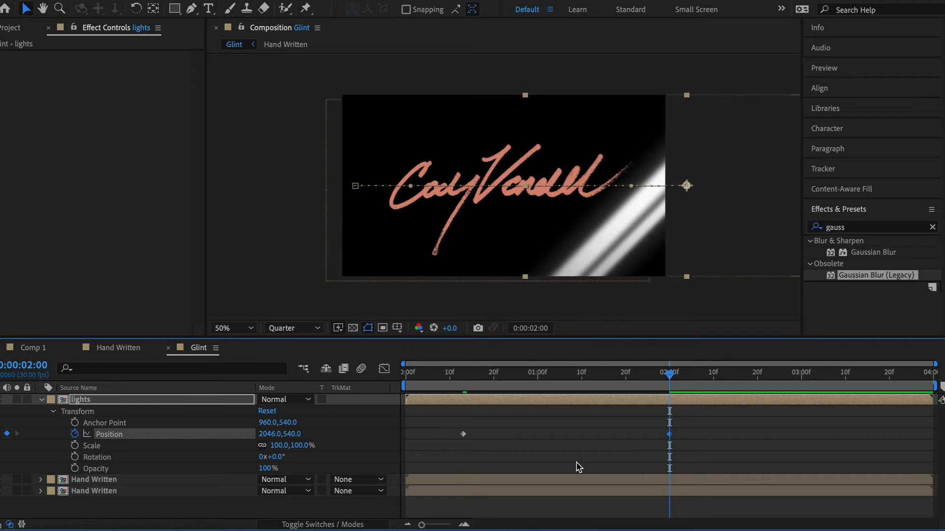
# Shift the lights layer's two position keyframes to about 0:00:00:19 and 0:00:02:18, and preview the animation from the start
pyautogui.moveTo(456, 390); pyautogui.dragTo(665, 400)
pyautogui.moveTo(452, 421); pyautogui.dragTo(748, 435)
pyautogui.click(721, 436)
pyautogui.click(449, 374)
pyautogui.moveTo(449, 374); pyautogui.dragTo(295, 375)
pyautogui.press('space')
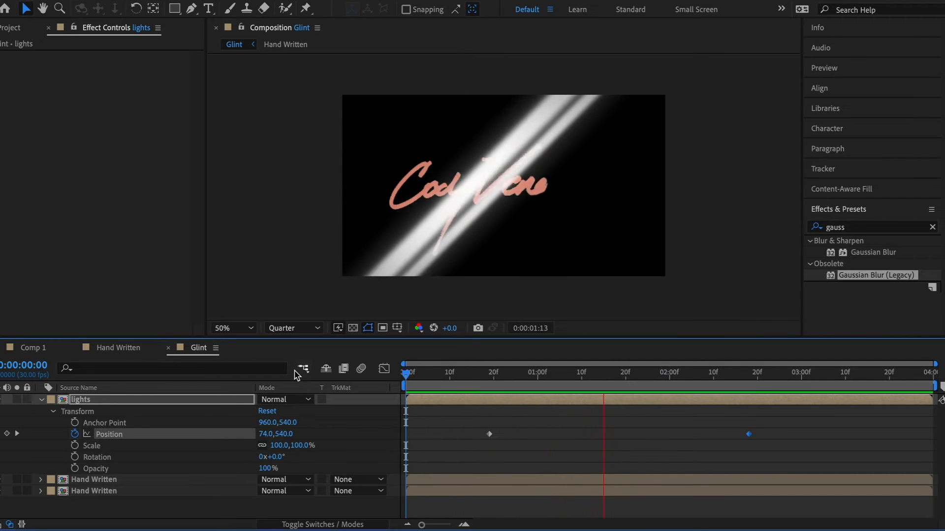
pyautogui.press('space')
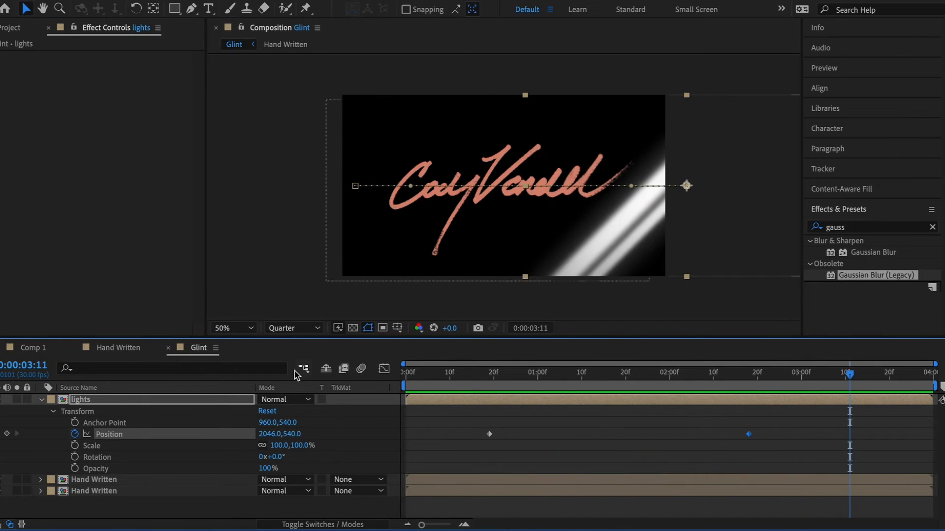
# Place the lights layer between the two Hand Written layers with its track matte set to Alpha Matte "Hand Written", and preview the glint
pyautogui.click(40, 399)
pyautogui.moveTo(92, 397); pyautogui.dragTo(261, 424)
pyautogui.click(336, 412)
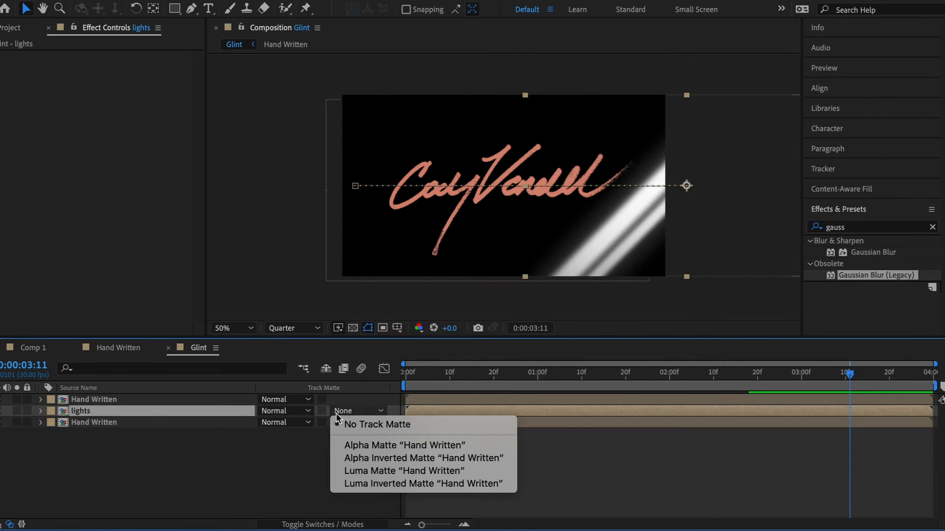
pyautogui.click(355, 449)
pyautogui.press('Home')
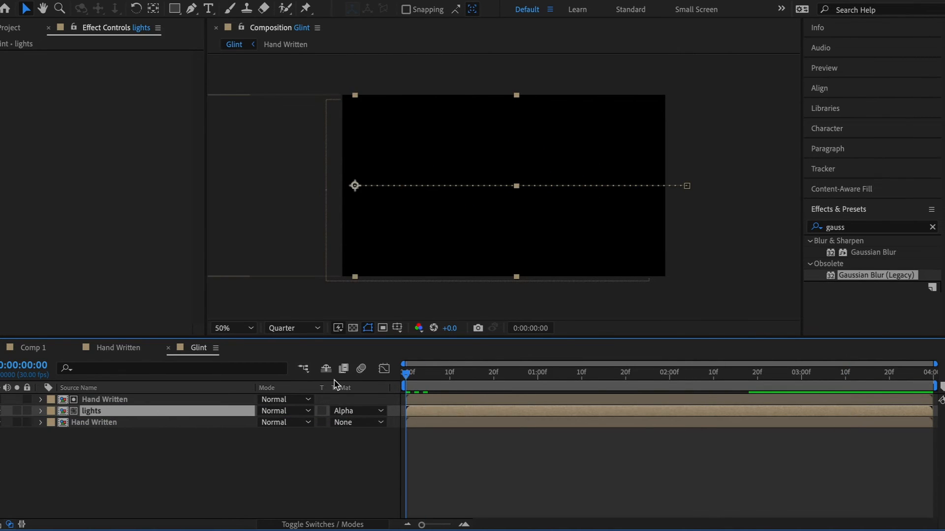
pyautogui.press('space')
pyautogui.click(252, 438)
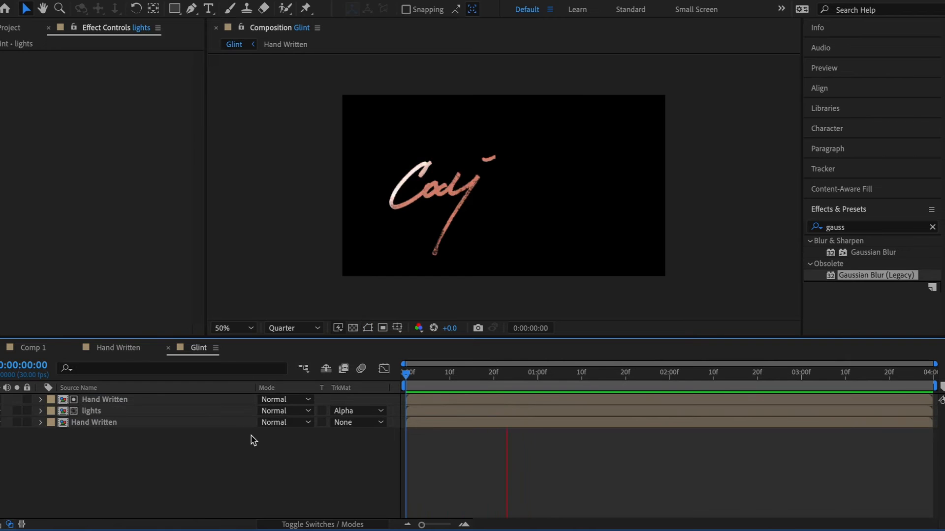